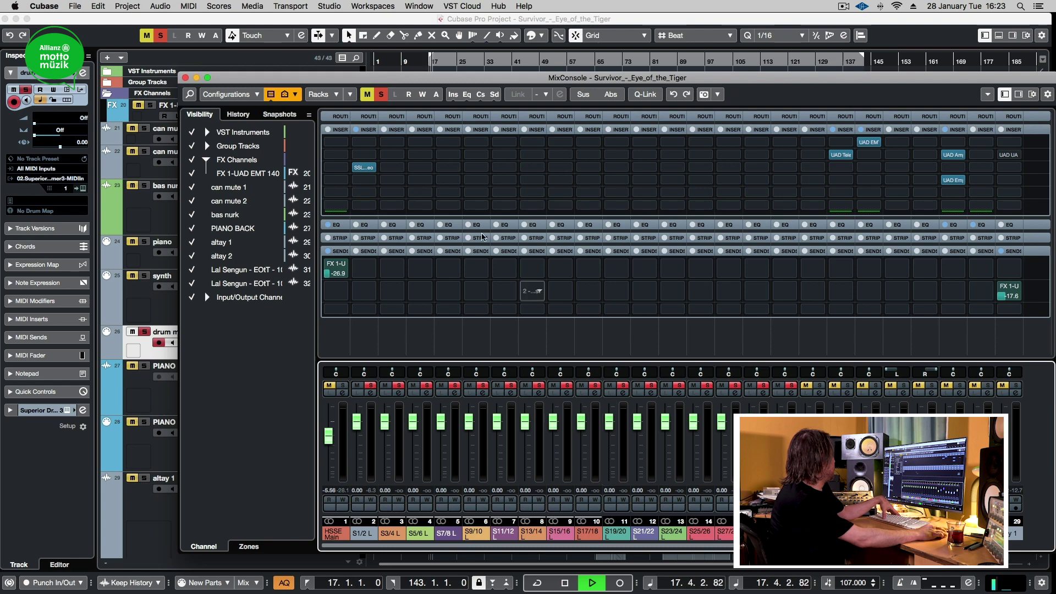
# Step: Play the song to hear the drums, then rename channel 2 to 'kik'
pyautogui.hotkey('shift', 'n')
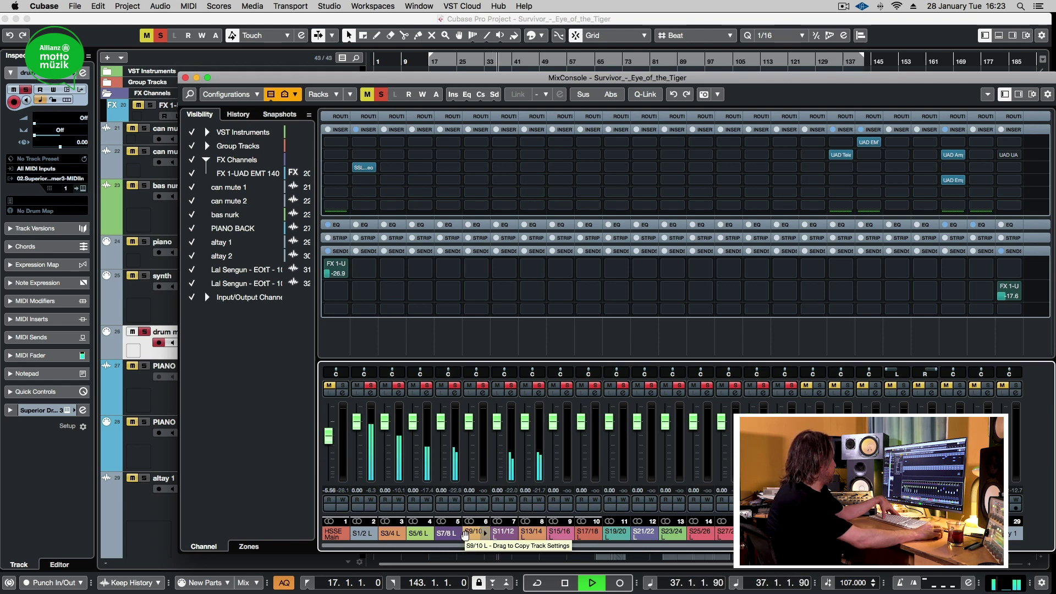
pyautogui.press('space')
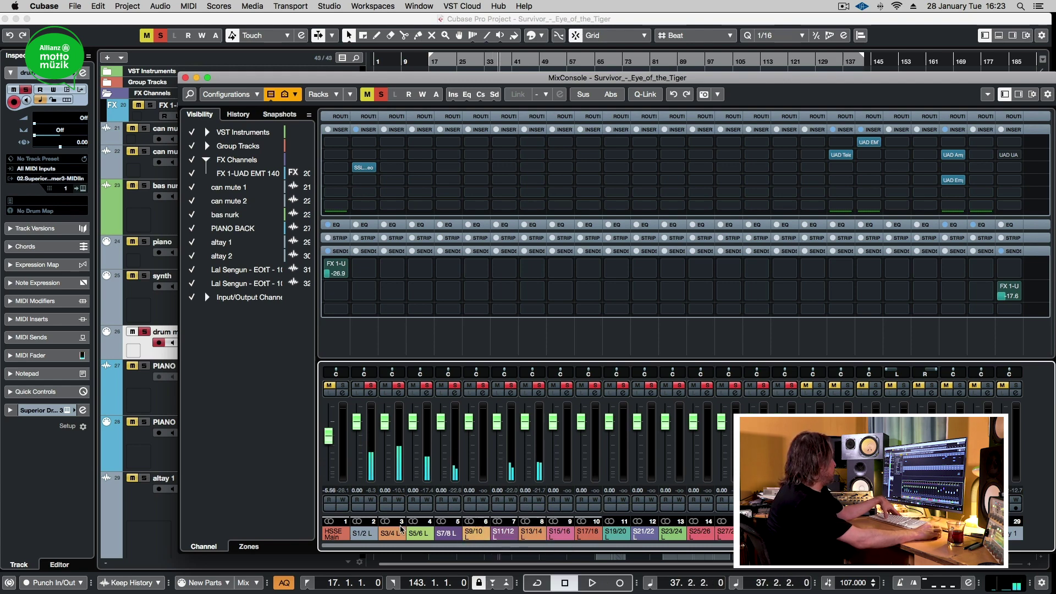
pyautogui.doubleClick(358, 534)
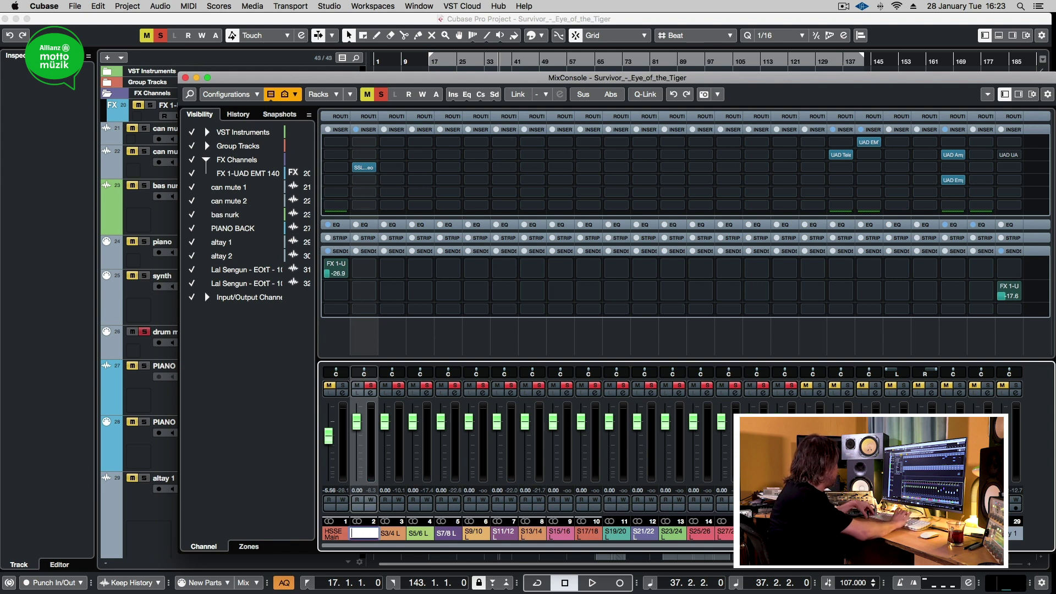
pyautogui.write('kik')
pyautogui.press('Return')
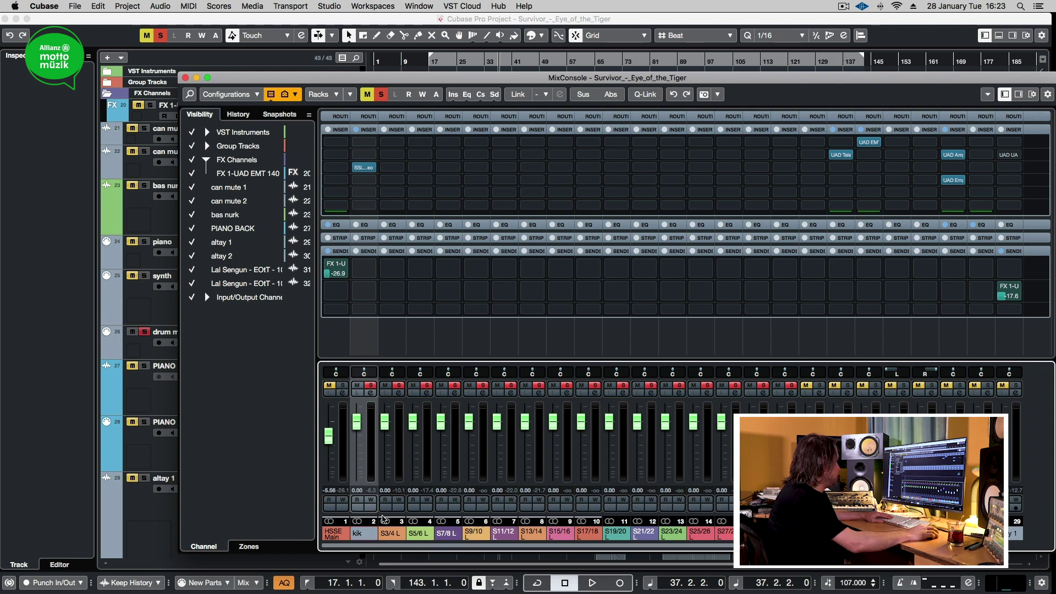
# Step: Rename channel 3 to 'snr', then solo channel 5 and play it to audition
pyautogui.doubleClick(390, 534)
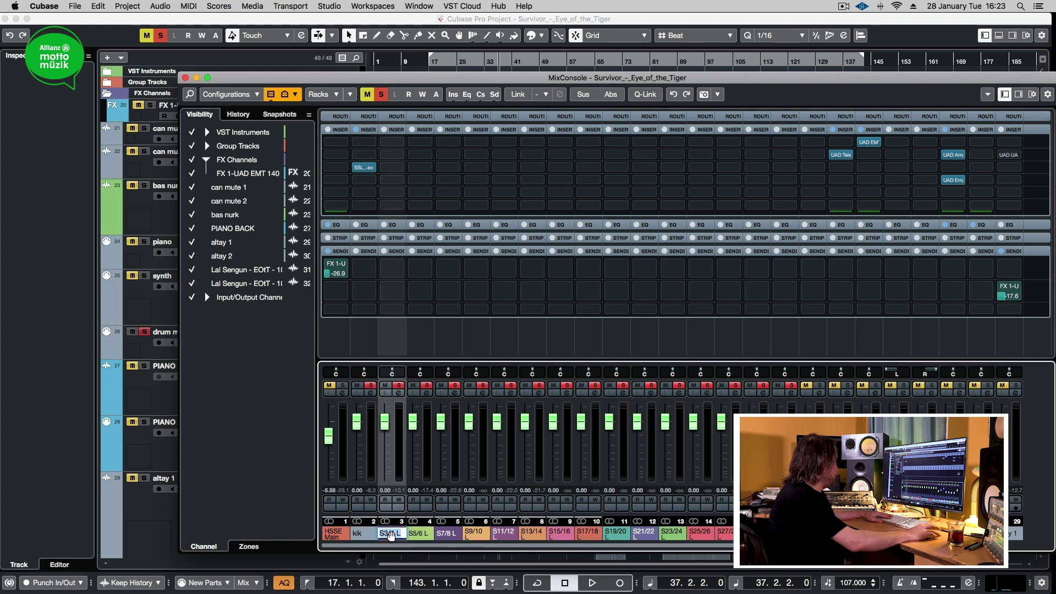
pyautogui.write('snr')
pyautogui.press('Return')
pyautogui.press('space')
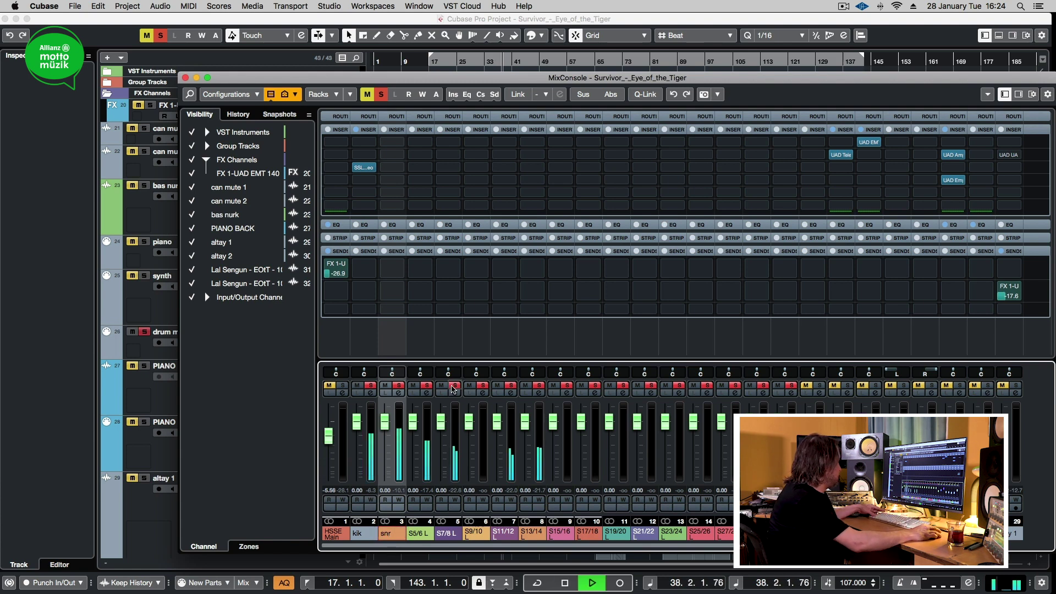
pyautogui.press('space')
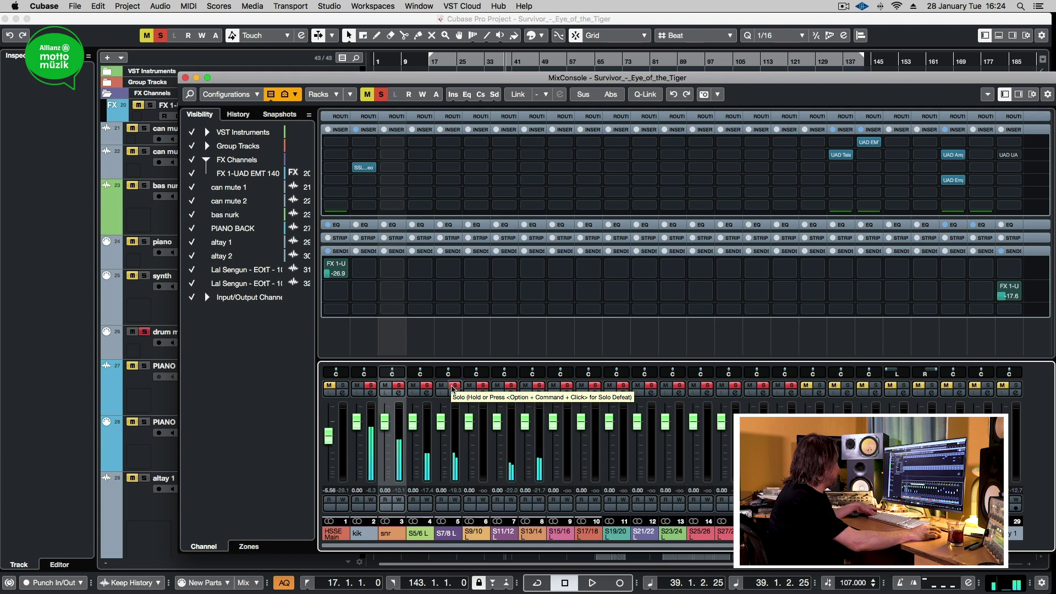
pyautogui.click(453, 388)
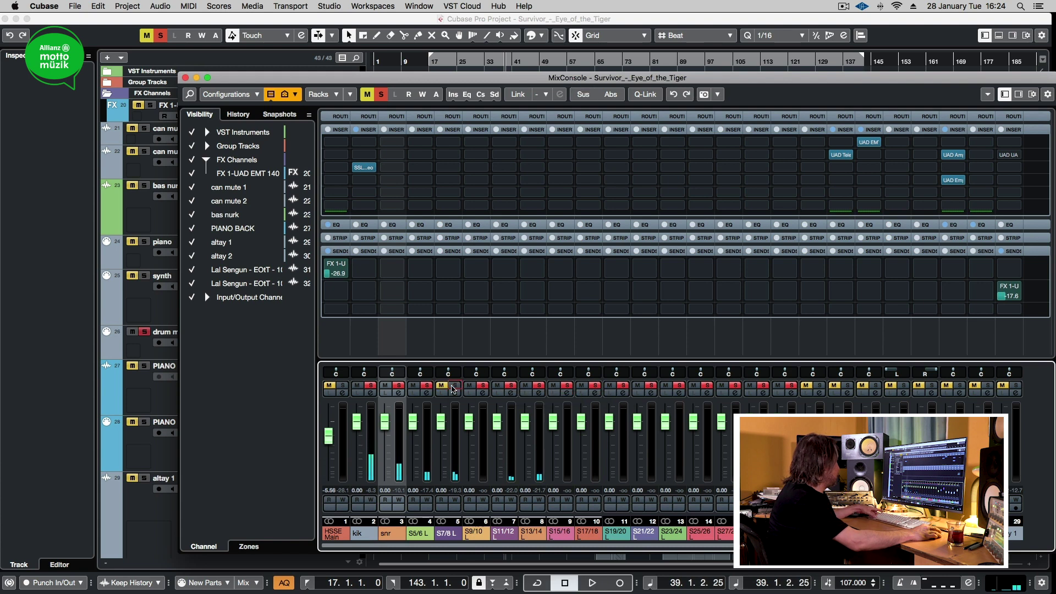
pyautogui.click(453, 388)
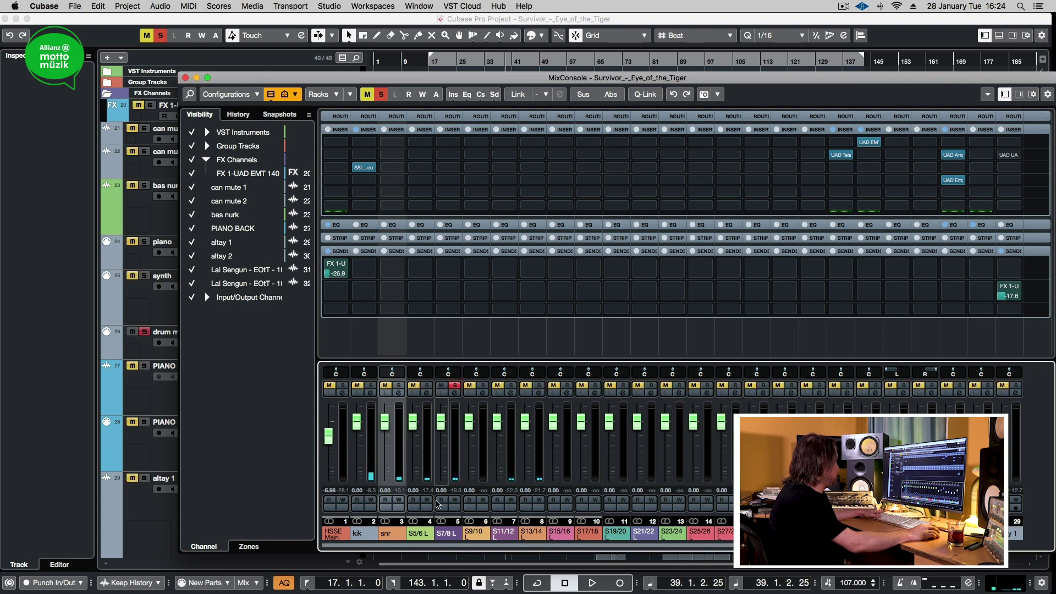
pyautogui.press('space')
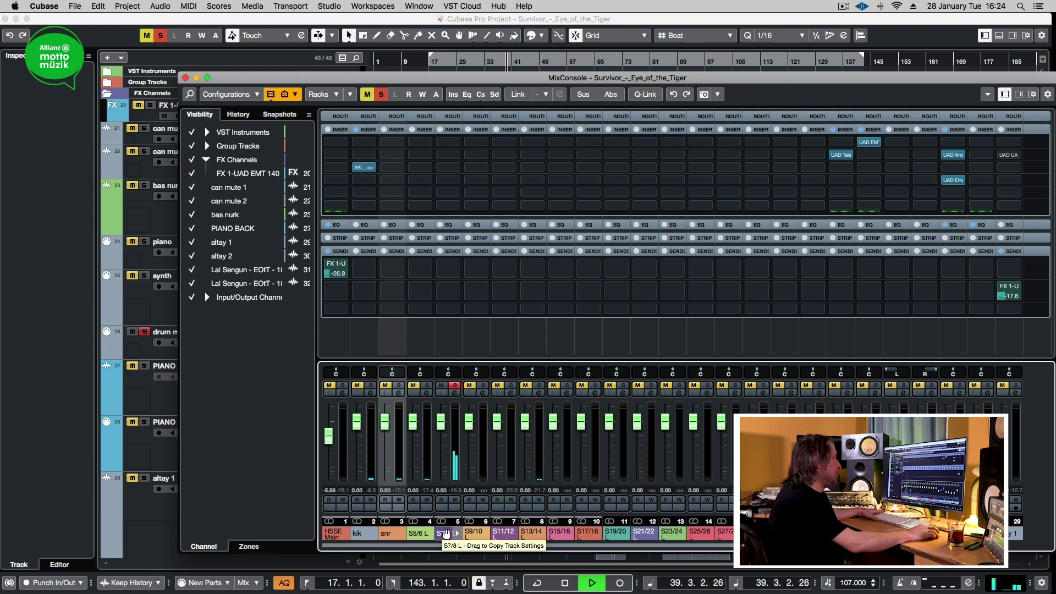
# Step: Rename channel 5 to 'hat' and also solo channel 4 for playback
pyautogui.doubleClick(445, 533)
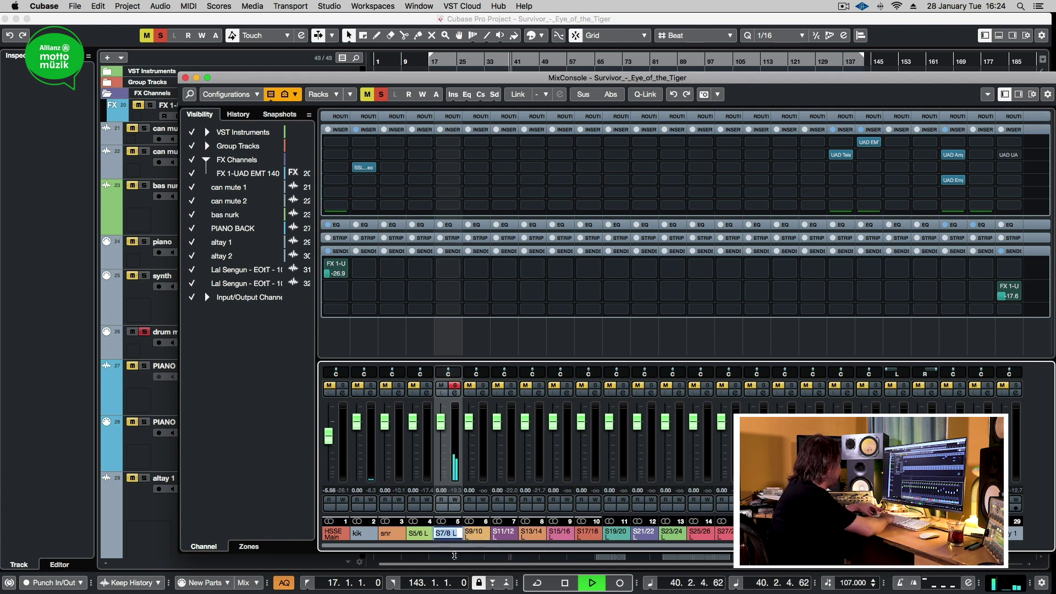
pyautogui.write('hat')
pyautogui.press('Return')
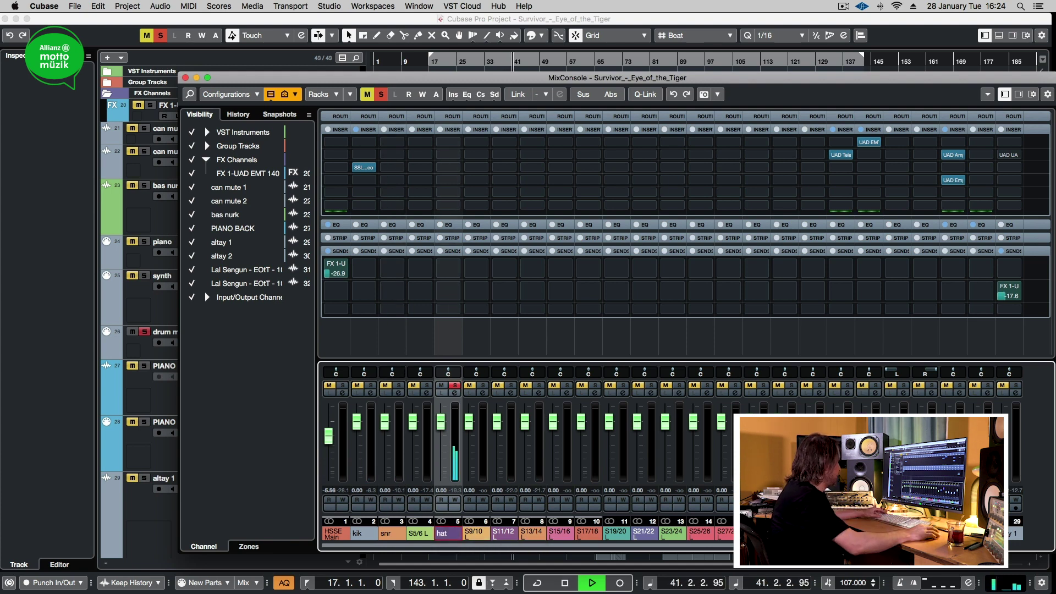
pyautogui.press('space')
pyautogui.click(428, 386)
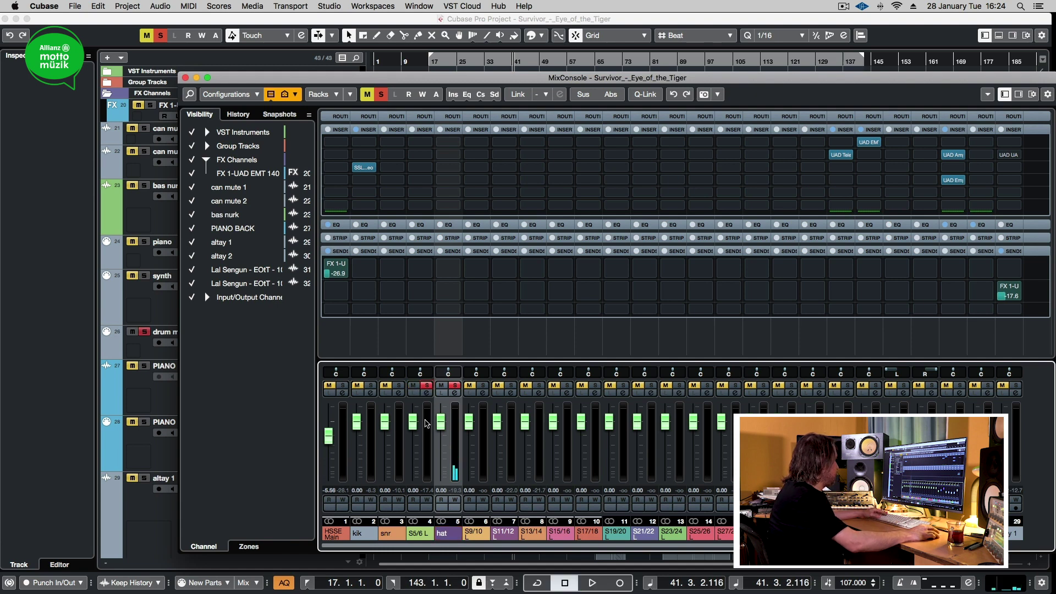
pyautogui.press('space')
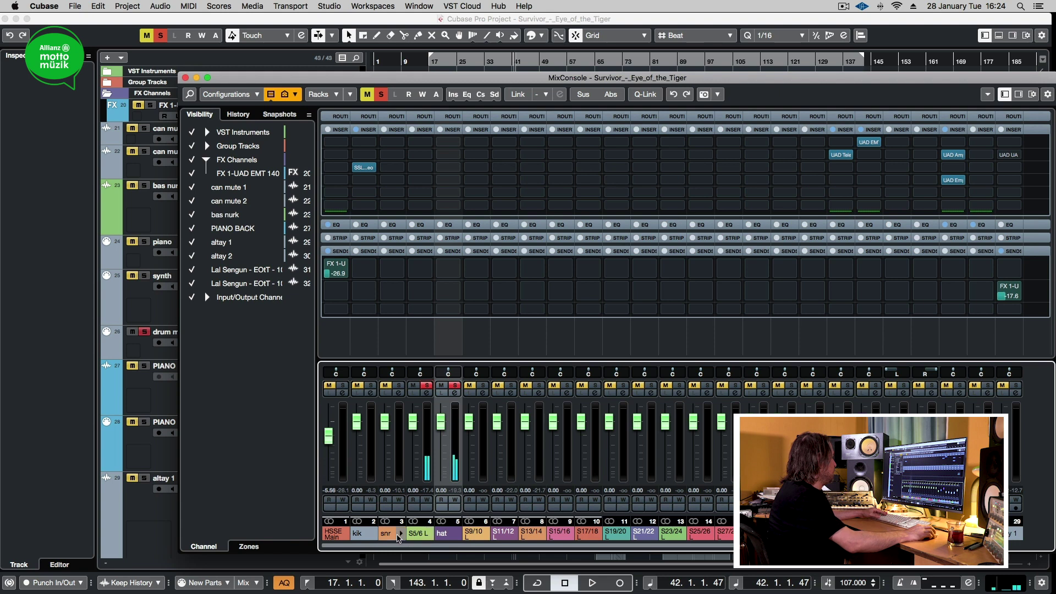
# Step: Rename channel 3 to 'snr top' and channel 4 to 'snr btm', then resume playback
pyautogui.doubleClick(393, 536)
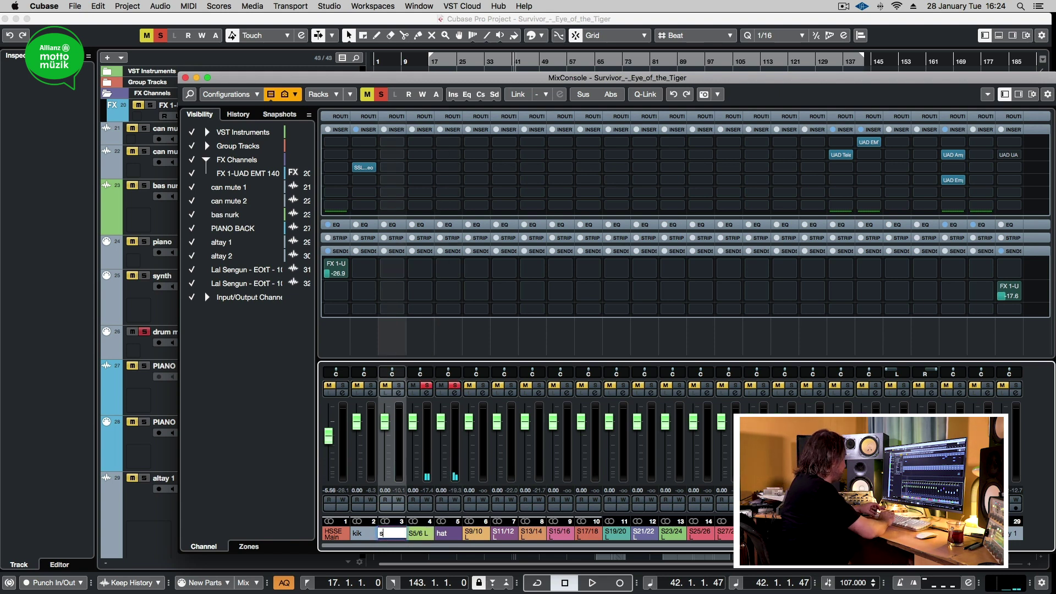
pyautogui.write('top')
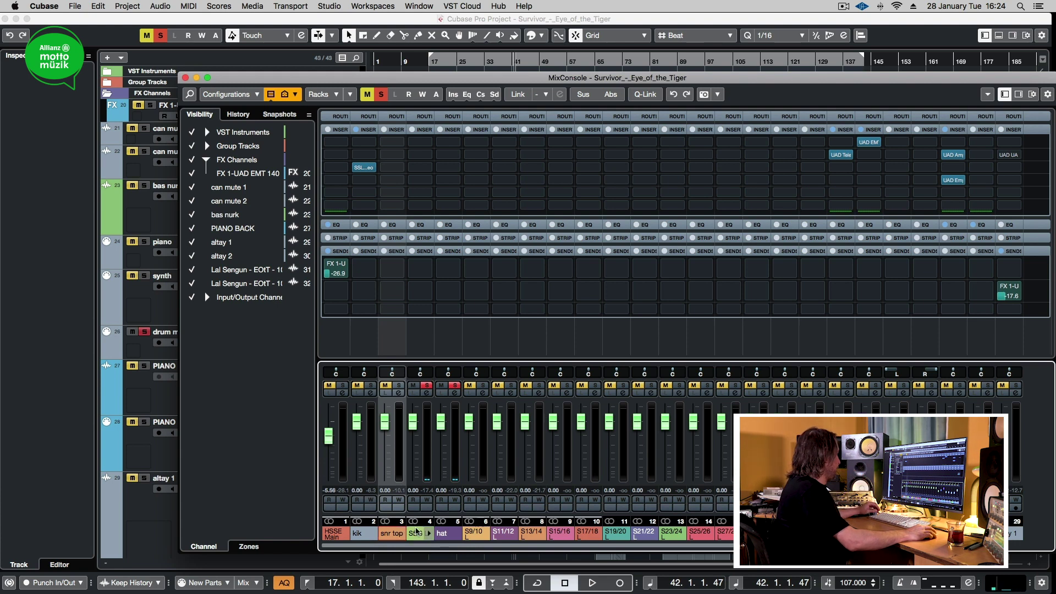
pyautogui.press('Tab')
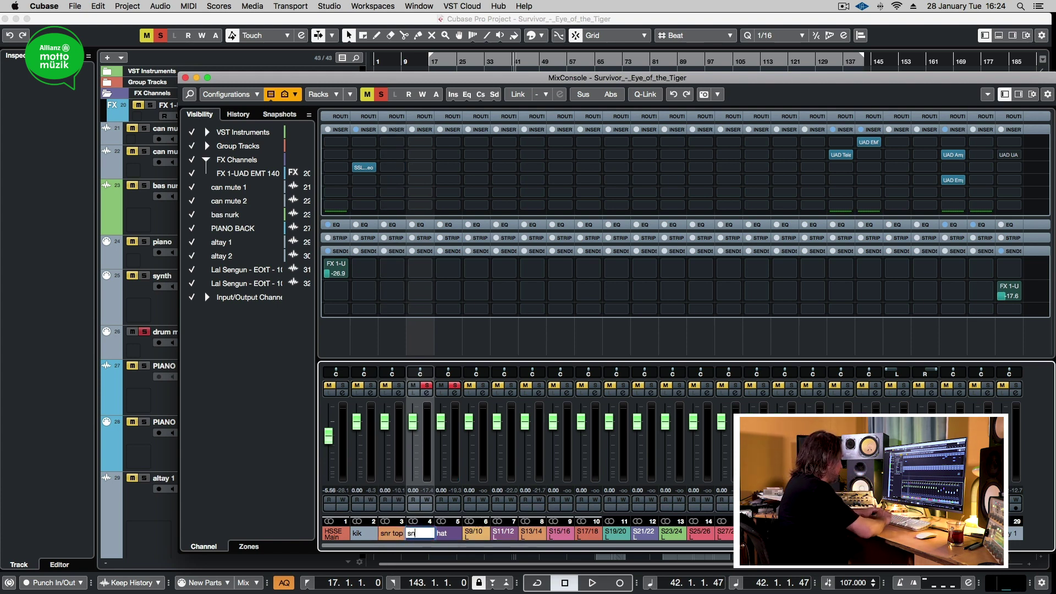
pyautogui.press('Return')
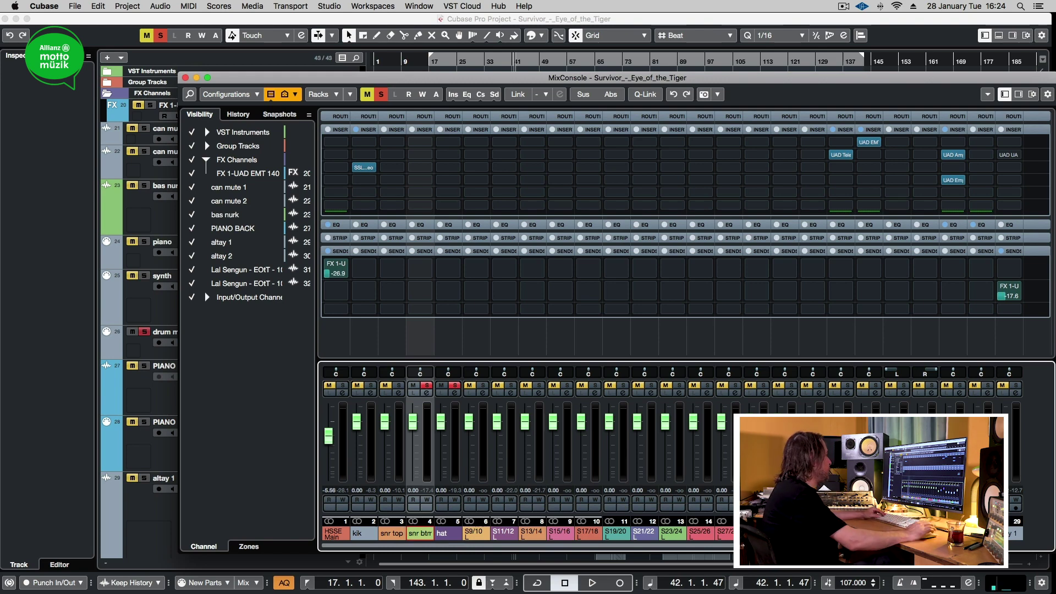
pyautogui.press('space')
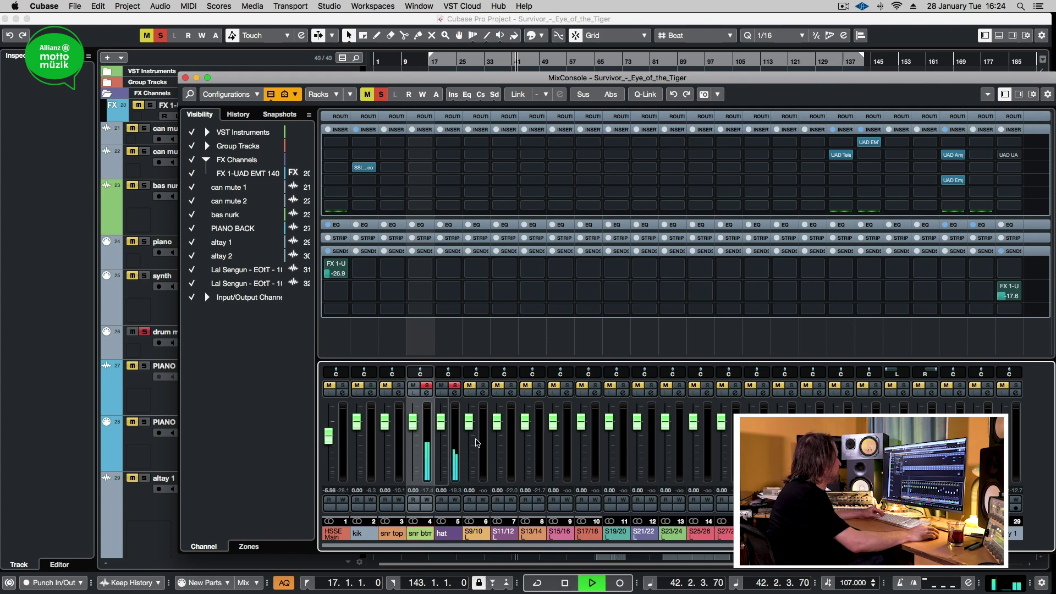
# Step: Solo channel 7 and clear the solos on channels 4, 5 and 6
pyautogui.click(483, 393)
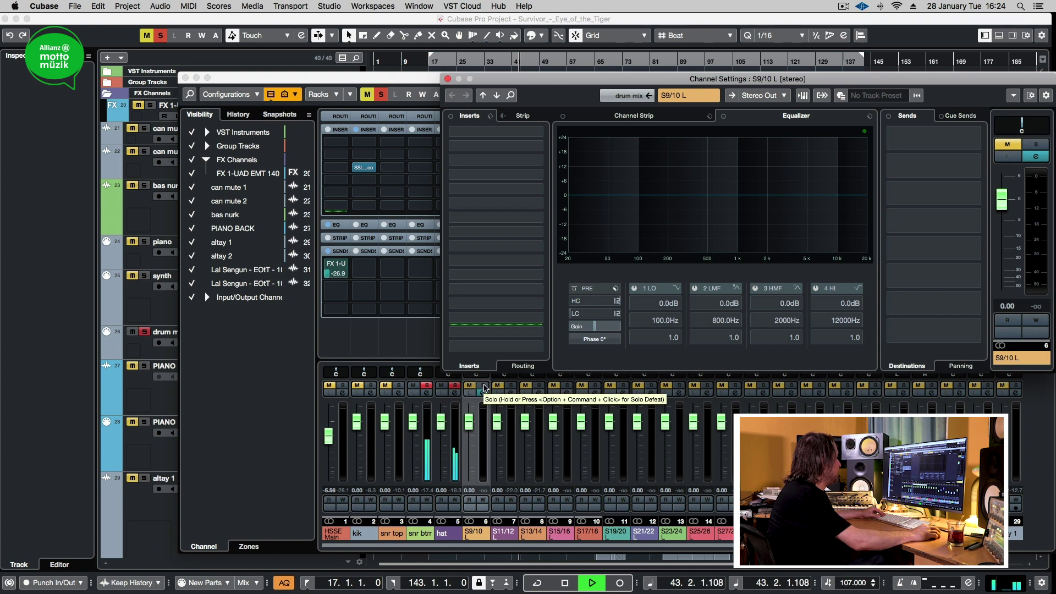
pyautogui.click(483, 385)
pyautogui.click(511, 386)
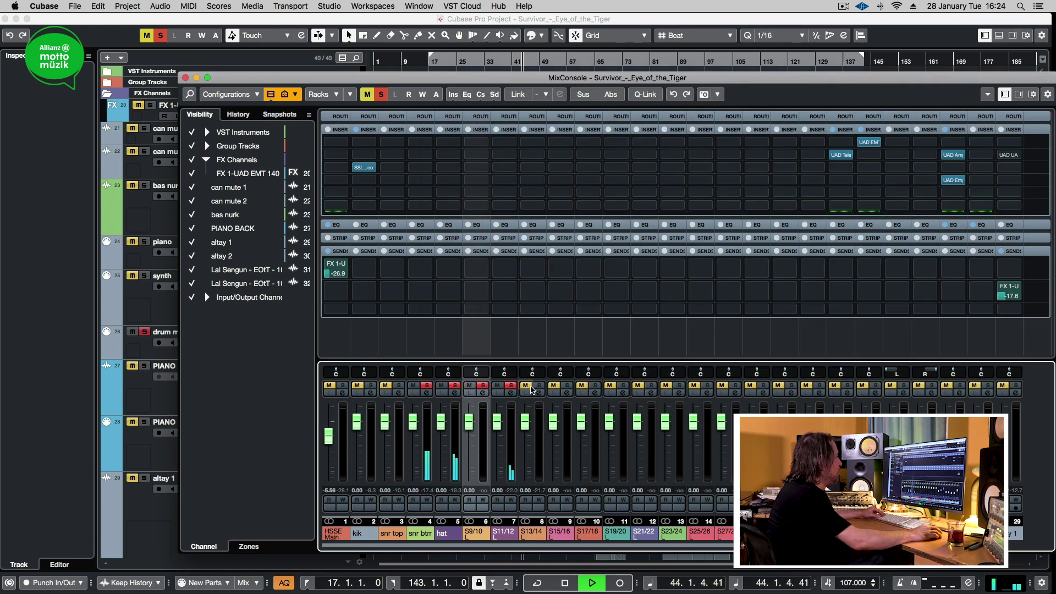
pyautogui.click(483, 386)
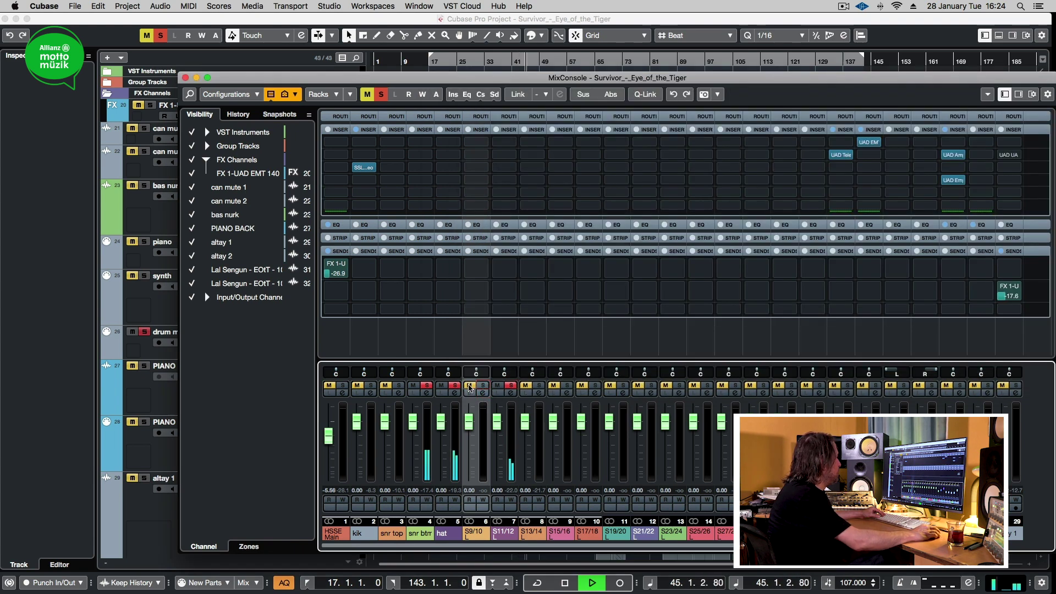
pyautogui.click(454, 385)
pyautogui.click(427, 385)
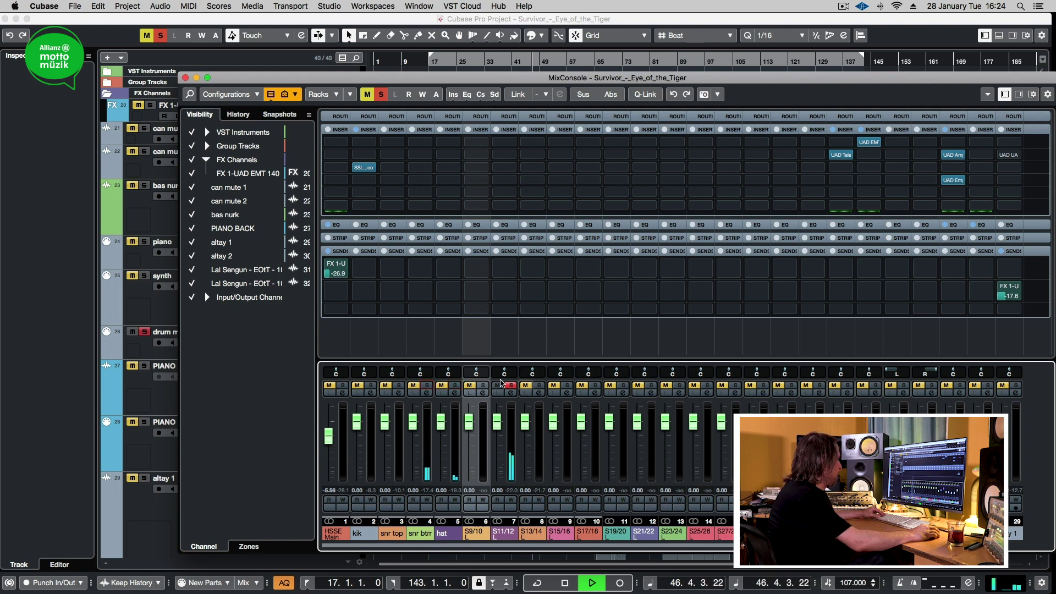
# Step: Solo channels 8–16, pan channel 7 hard left and channel 8 hard right, and stop playback
pyautogui.click(539, 386)
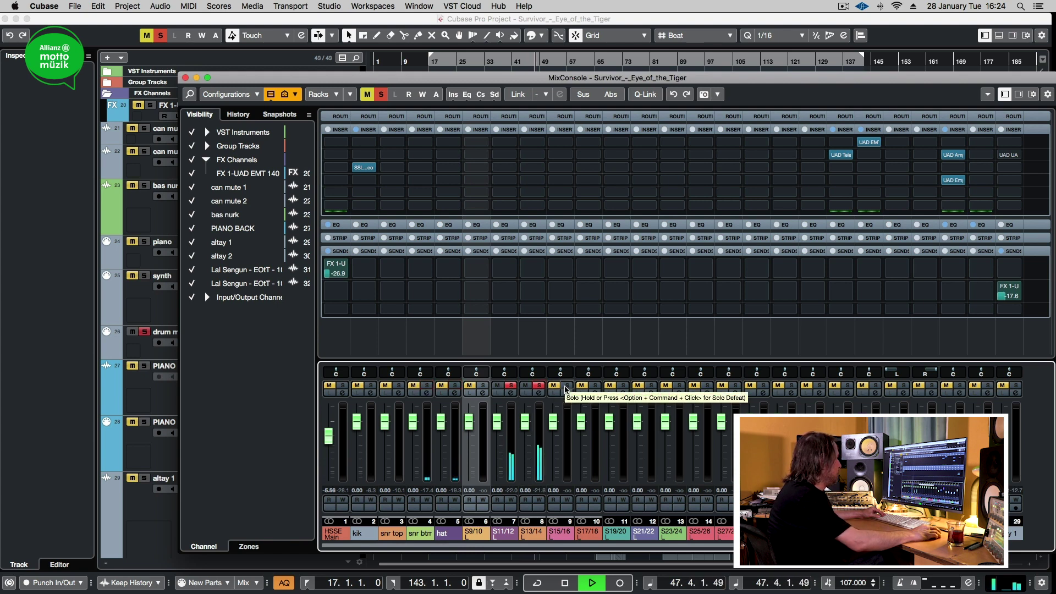
pyautogui.click(566, 386)
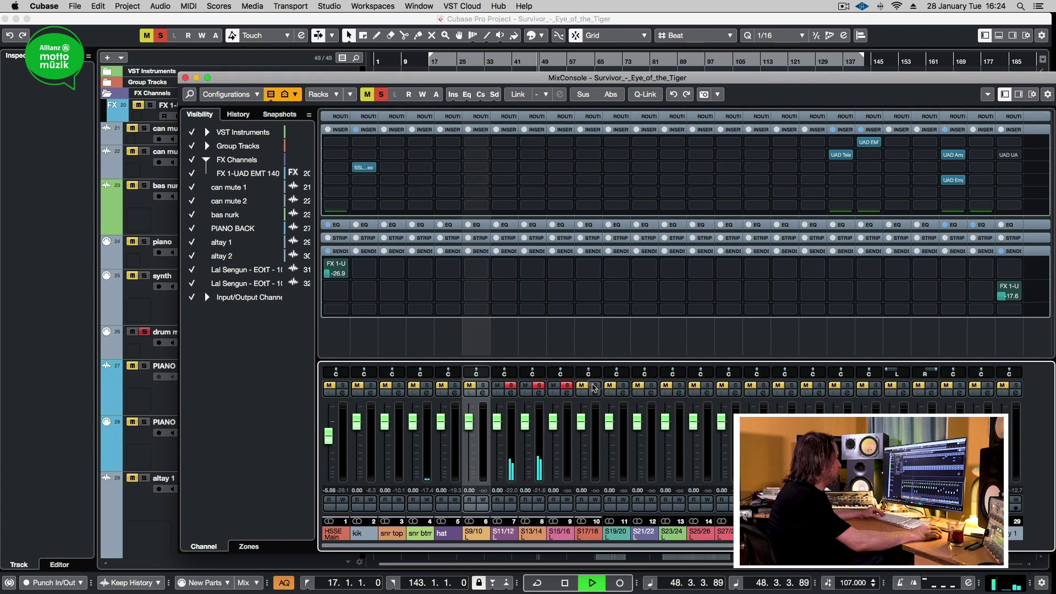
pyautogui.click(623, 386)
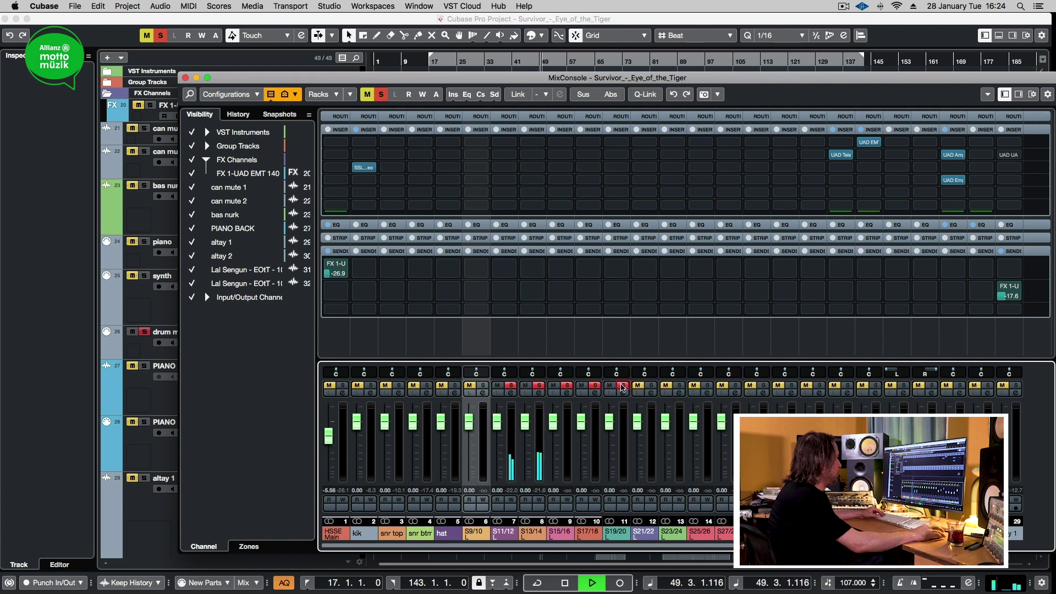
pyautogui.click(651, 386)
pyautogui.click(679, 386)
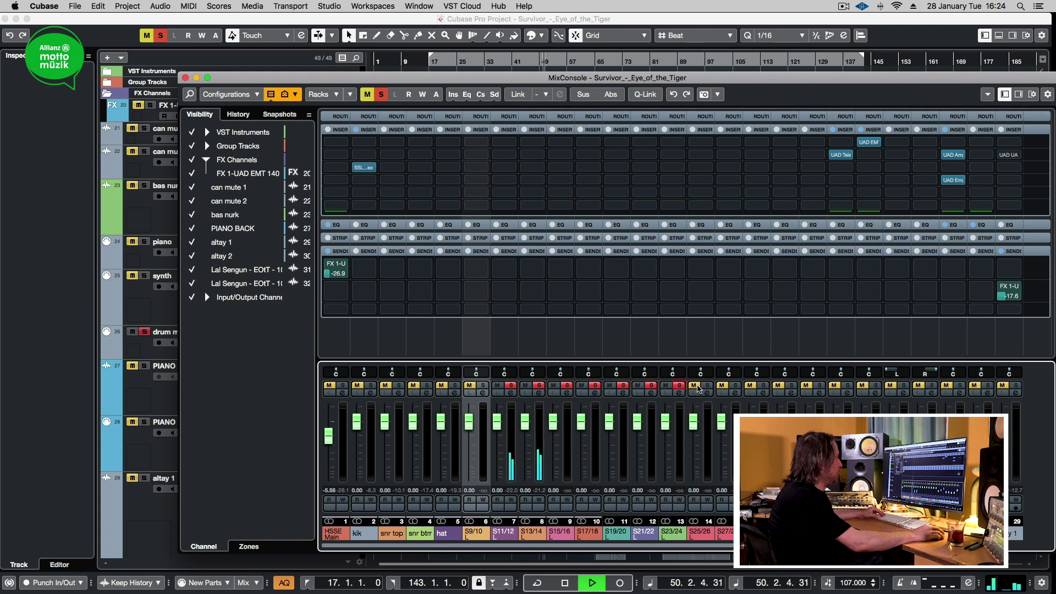
pyautogui.click(707, 386)
pyautogui.click(736, 387)
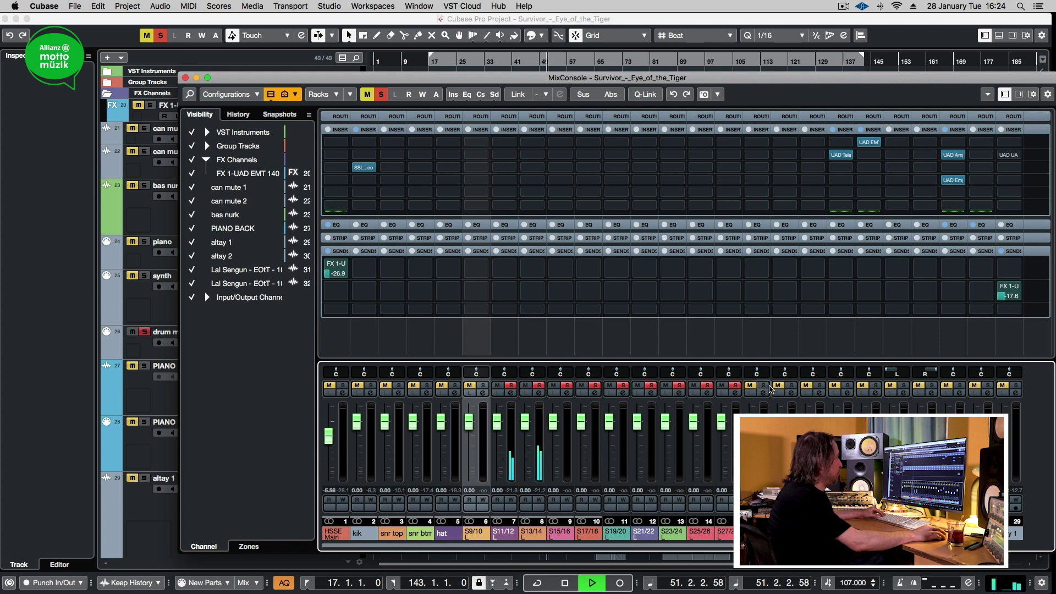
pyautogui.click(764, 387)
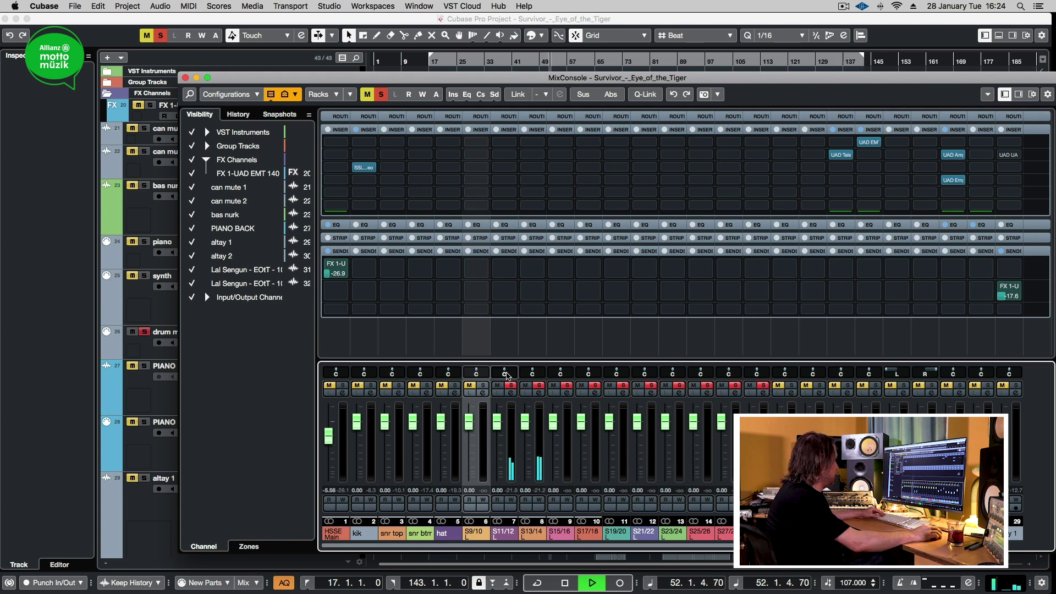
pyautogui.moveTo(504, 373); pyautogui.dragTo(555, 374)
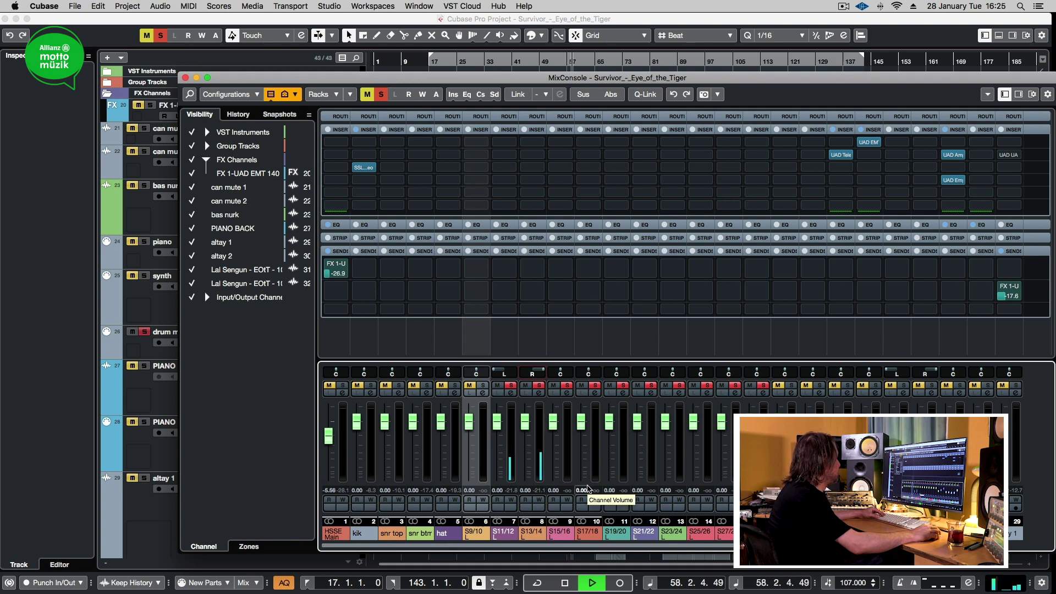
pyautogui.press('space')
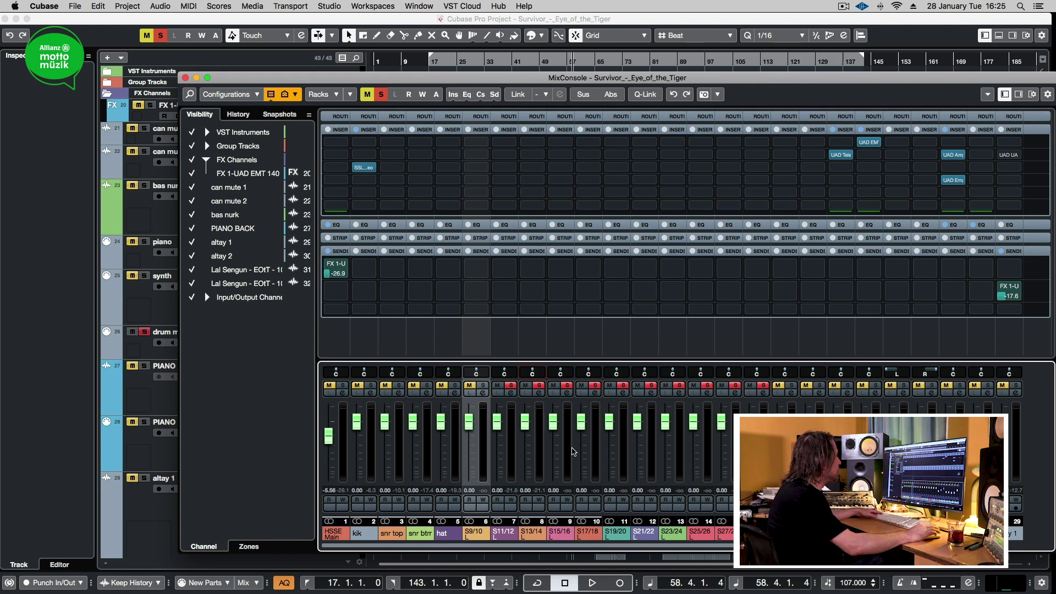
# Step: Clear all solos and reset the channel 1, TG3 Front and drms faders to 0 dB
pyautogui.click(507, 388)
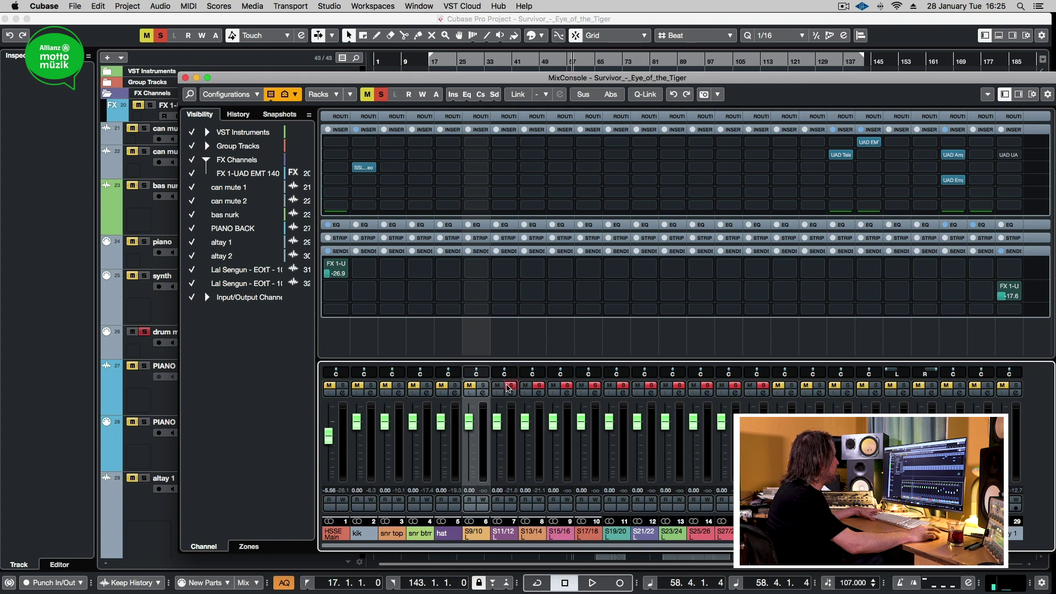
pyautogui.click(508, 387)
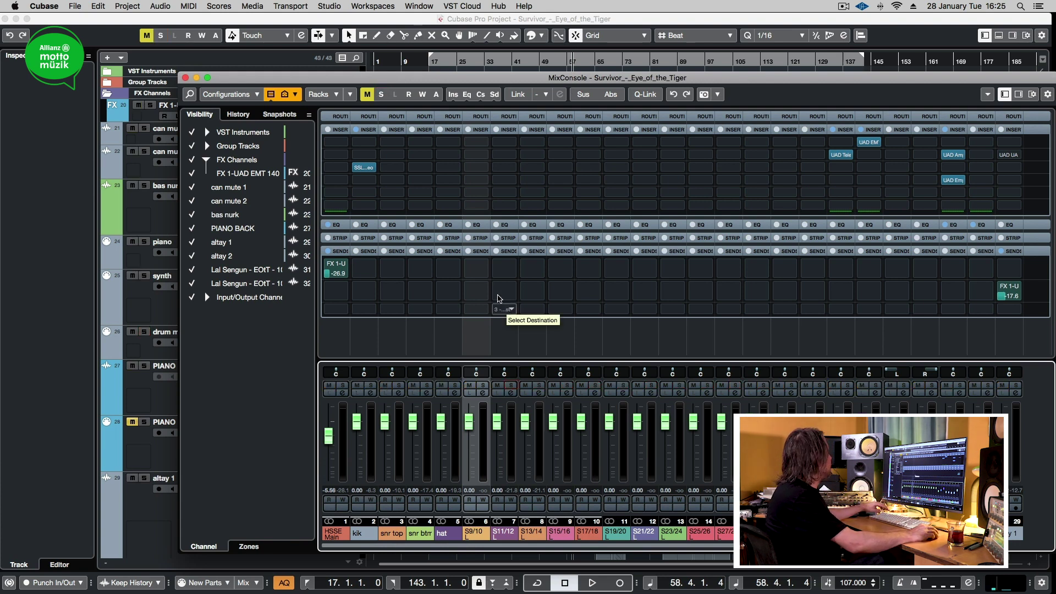
pyautogui.keyDown('super'); pyautogui.click(331, 440); pyautogui.keyUp('super')
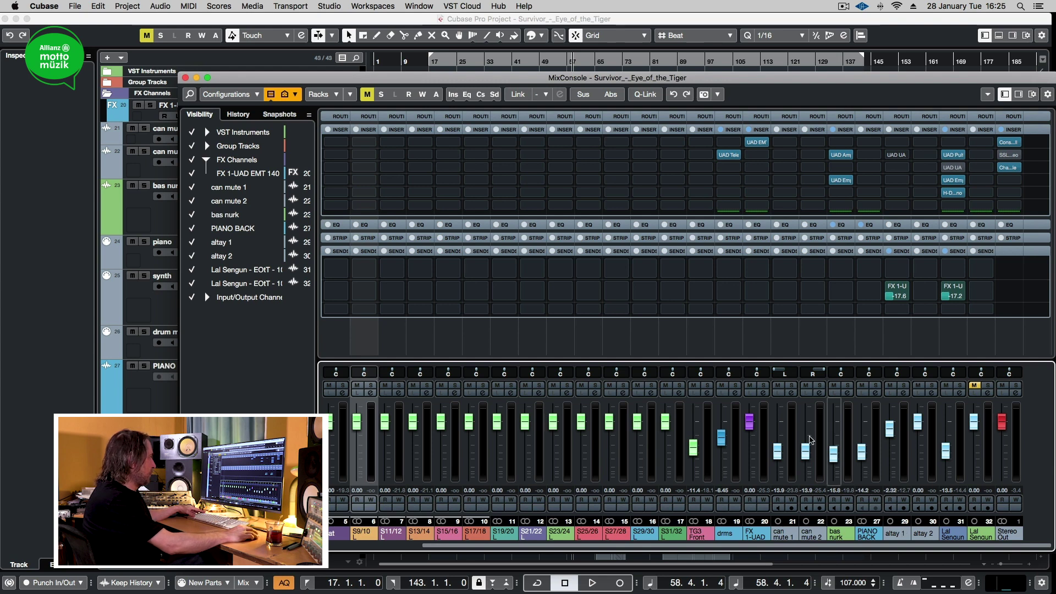
pyautogui.keyDown('super'); pyautogui.click(695, 449); pyautogui.keyUp('super')
pyautogui.keyDown('super'); pyautogui.click(721, 438); pyautogui.keyUp('super')
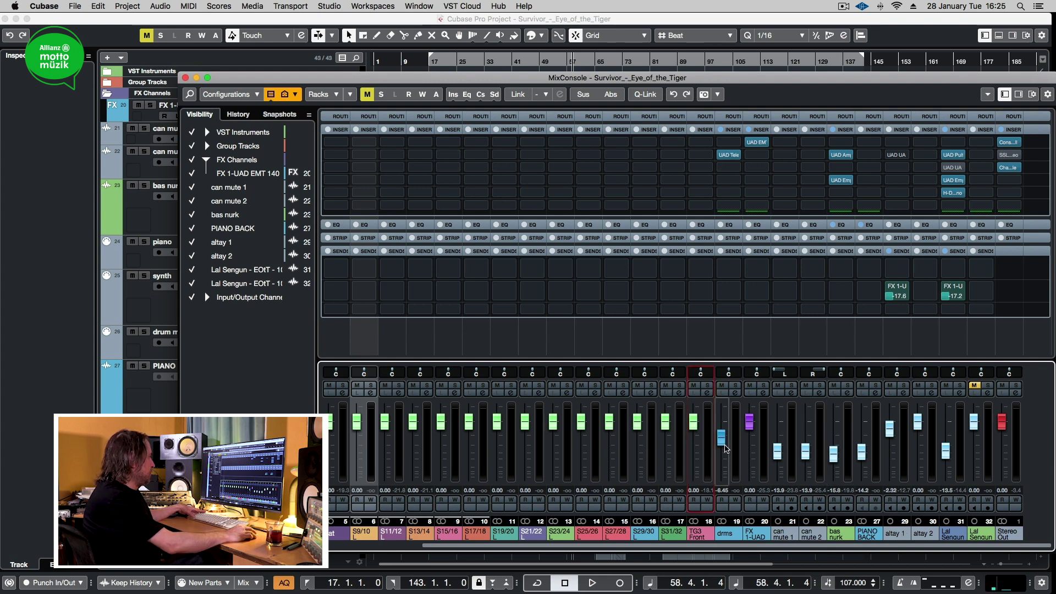
pyautogui.keyDown('super'); pyautogui.click(778, 451); pyautogui.keyUp('super')
pyautogui.keyDown('super'); pyautogui.click(805, 451); pyautogui.keyUp('super')
pyautogui.keyDown('super'); pyautogui.click(833, 454); pyautogui.keyUp('super')
pyautogui.keyDown('super'); pyautogui.click(861, 451); pyautogui.keyUp('super')
pyautogui.keyDown('super'); pyautogui.click(888, 430); pyautogui.keyUp('super')
pyautogui.keyDown('super'); pyautogui.click(946, 451); pyautogui.keyUp('super')
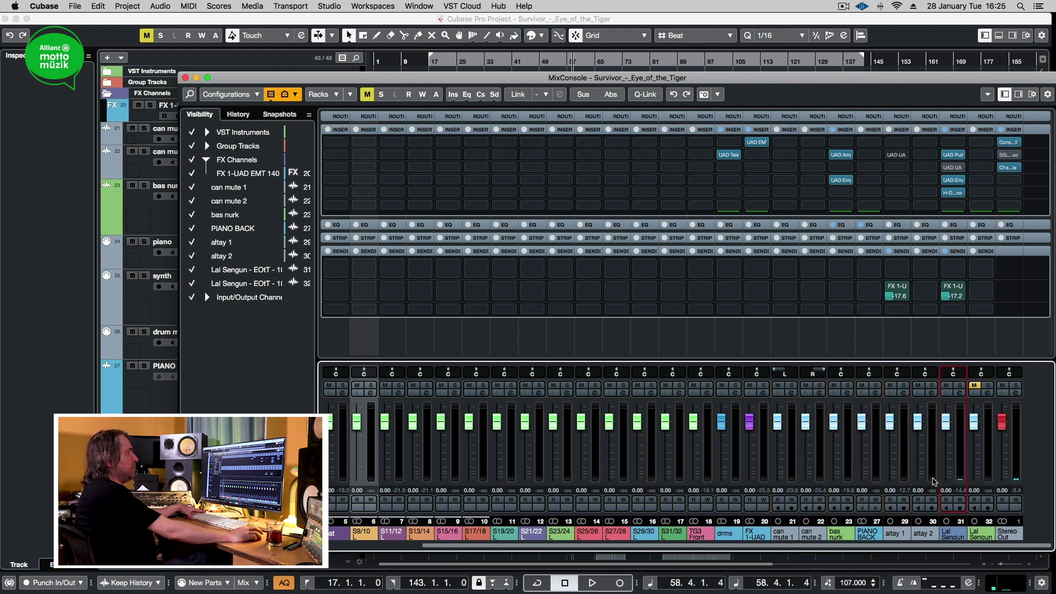
pyautogui.click(891, 286)
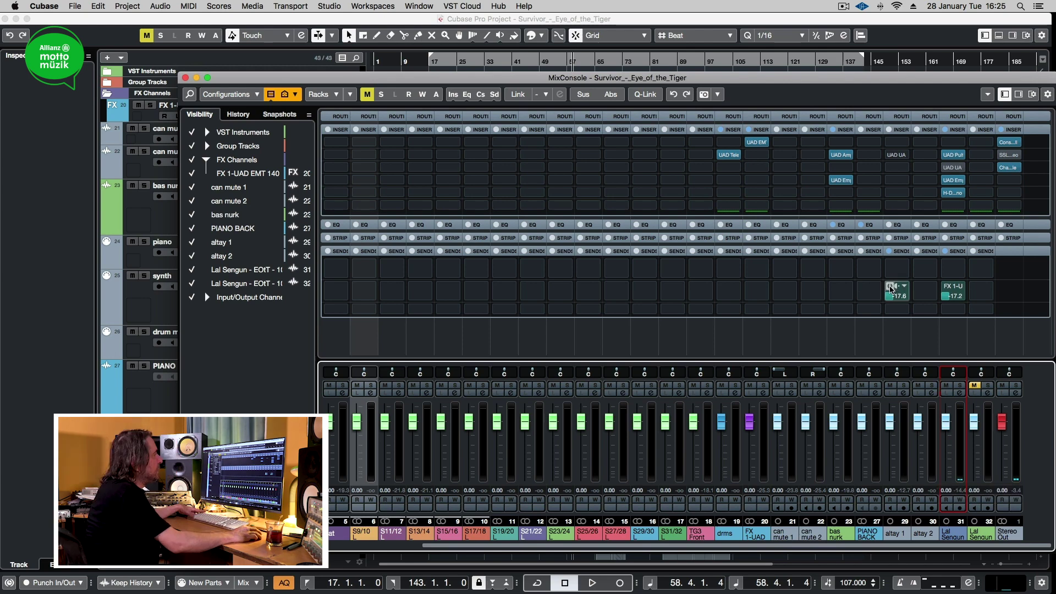
pyautogui.click(946, 286)
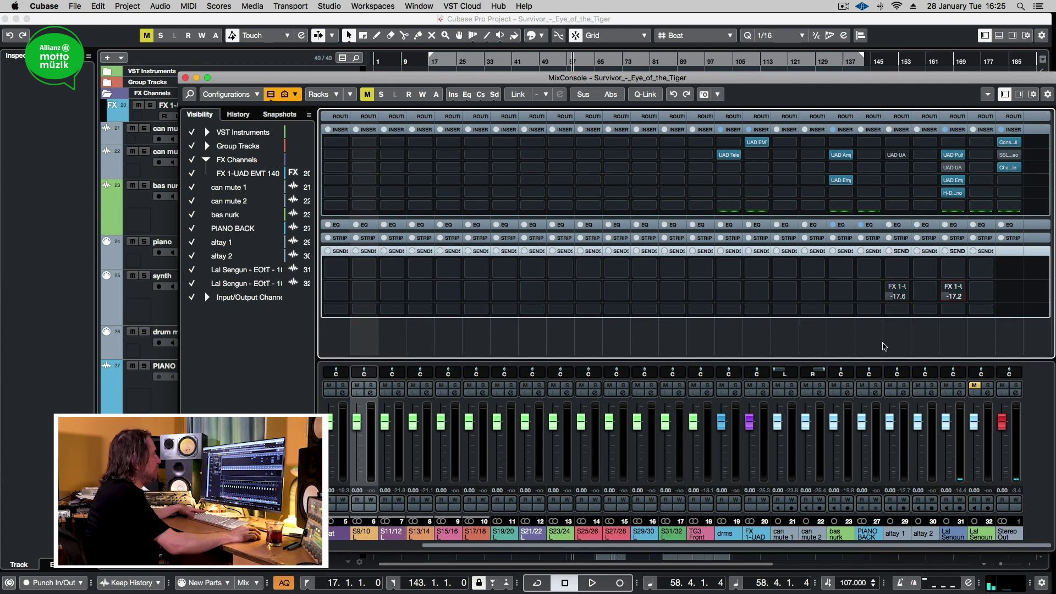
# Step: Scroll left to channel 1, turn off its FX 1 send, and scroll back right
pyautogui.hscroll(-4, 797, 465)
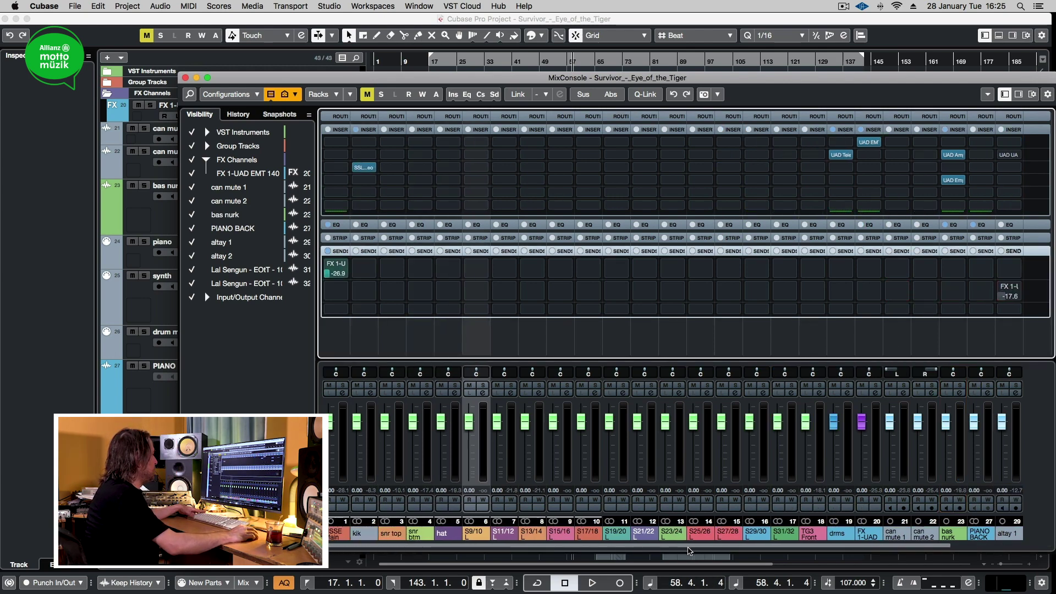
pyautogui.click(328, 264)
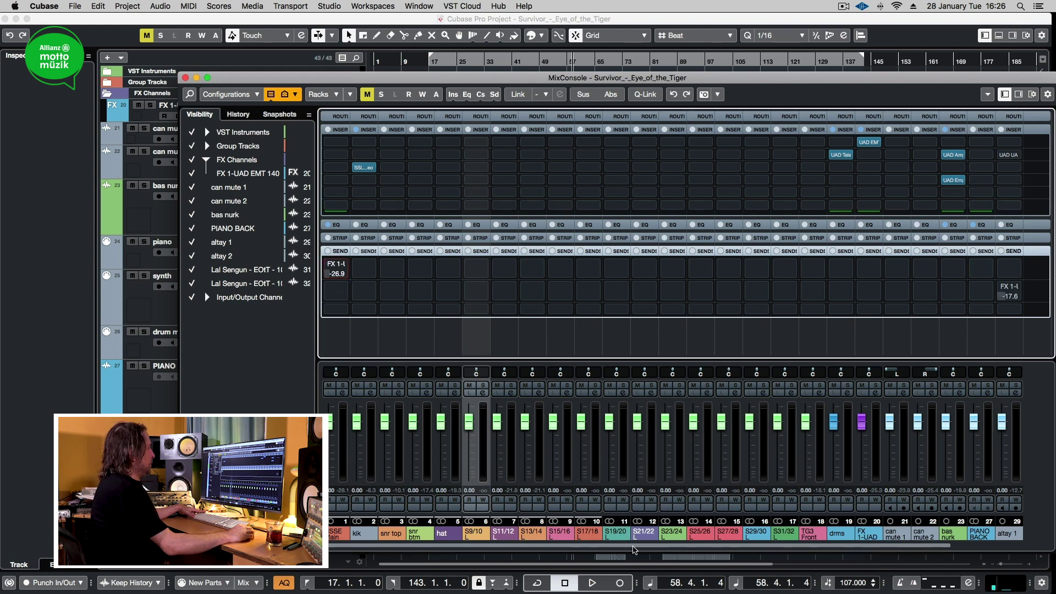
pyautogui.hscroll(4, 637, 550)
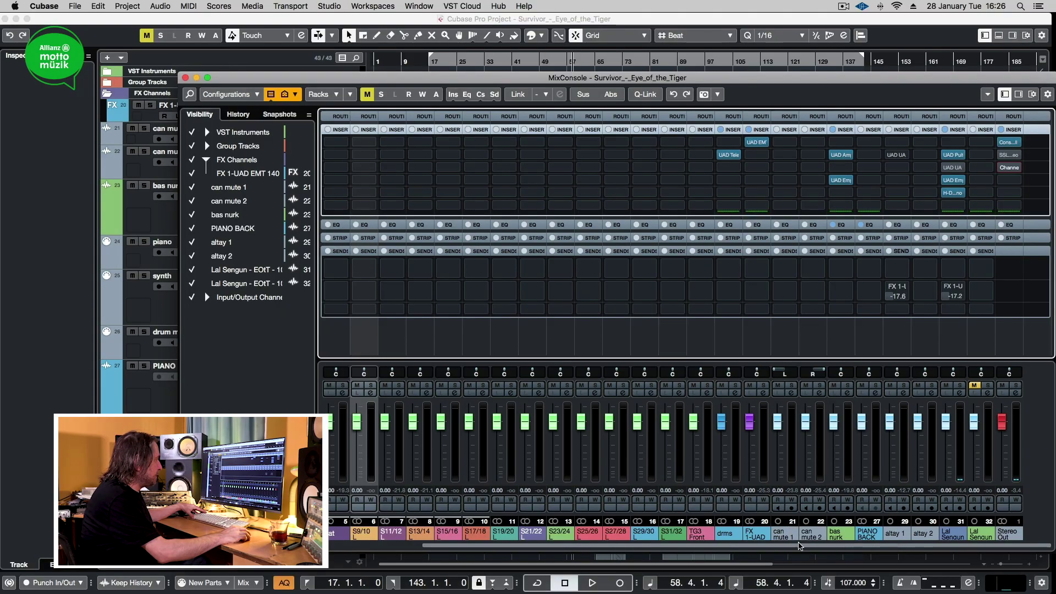
pyautogui.click(785, 545)
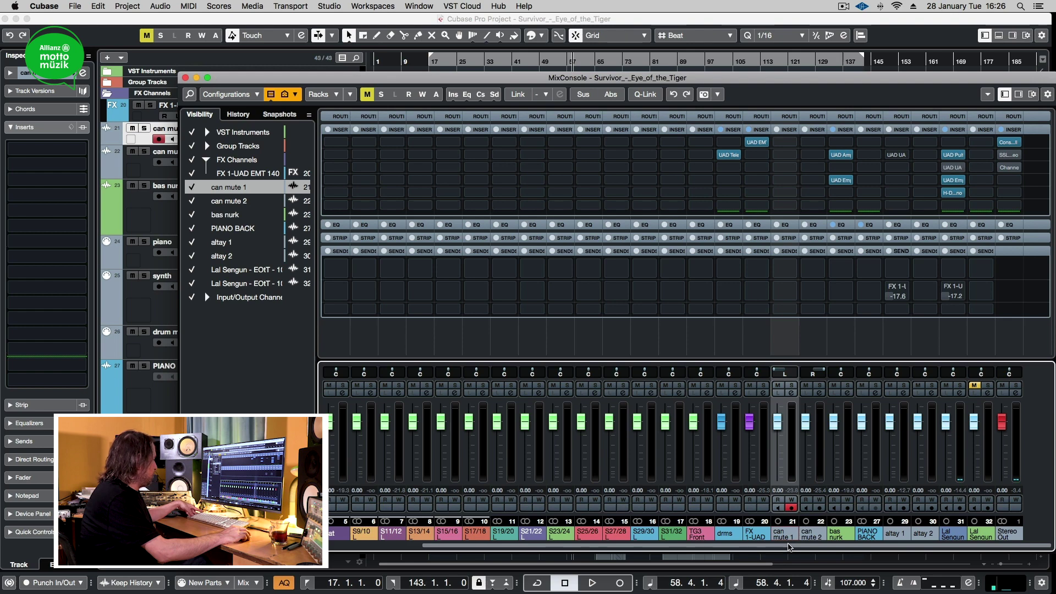
pyautogui.keyDown('shift'); pyautogui.click(811, 535); pyautogui.keyUp('shift')
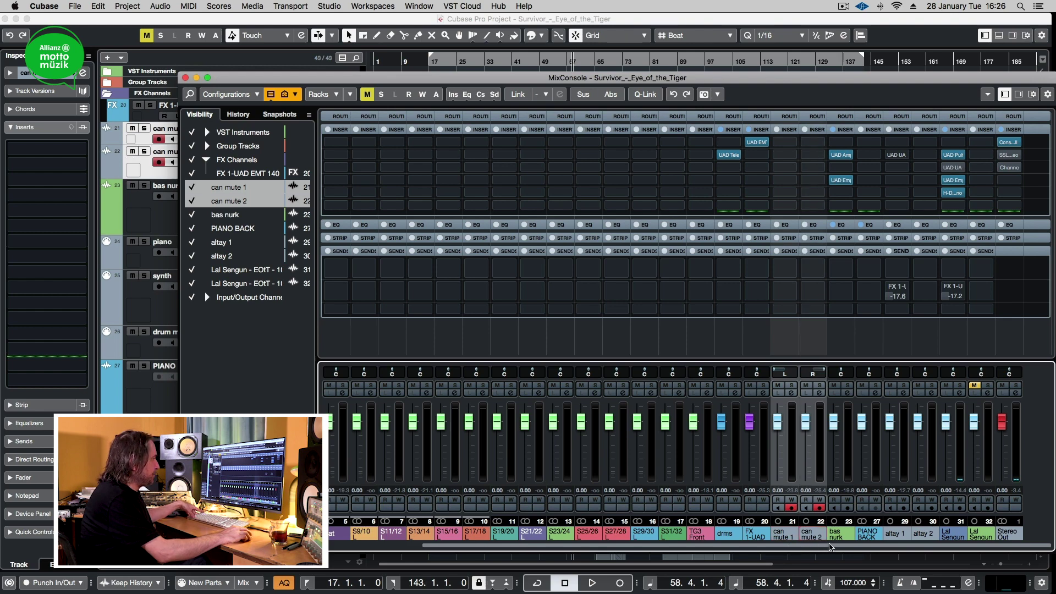
pyautogui.keyDown('shift'); pyautogui.click(836, 537); pyautogui.keyUp('shift')
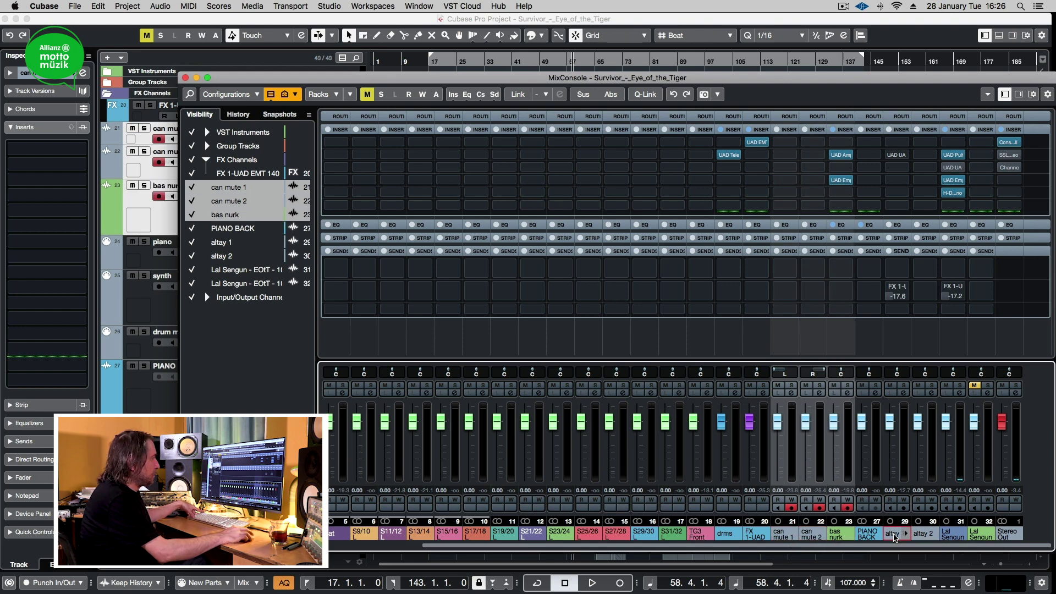
pyautogui.keyDown('shift'); pyautogui.click(894, 538); pyautogui.keyUp('shift')
pyautogui.keyDown('shift'); pyautogui.click(923, 536); pyautogui.keyUp('shift')
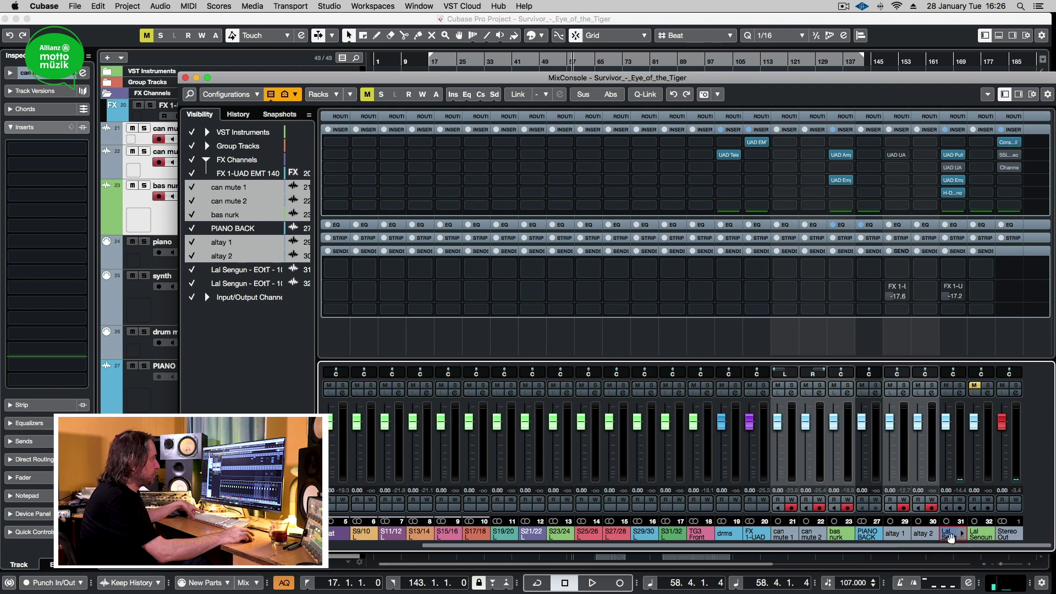
pyautogui.keyDown('shift'); pyautogui.click(952, 536); pyautogui.keyUp('shift')
# Step: Link the selected channels, show the Routing section, and open Audio Connections with F4
pyautogui.click(649, 100)
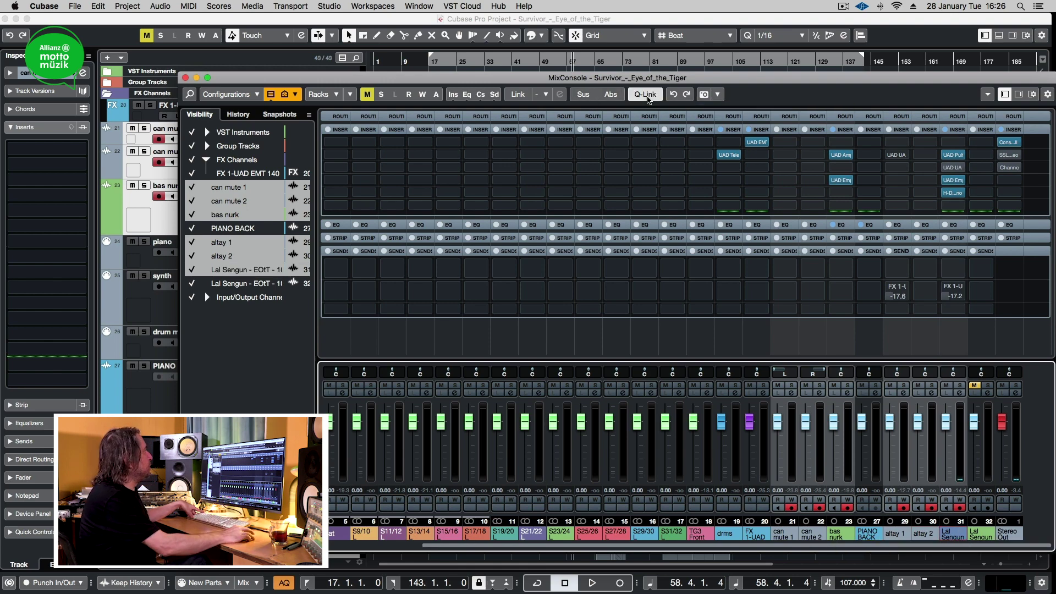
pyautogui.click(786, 118)
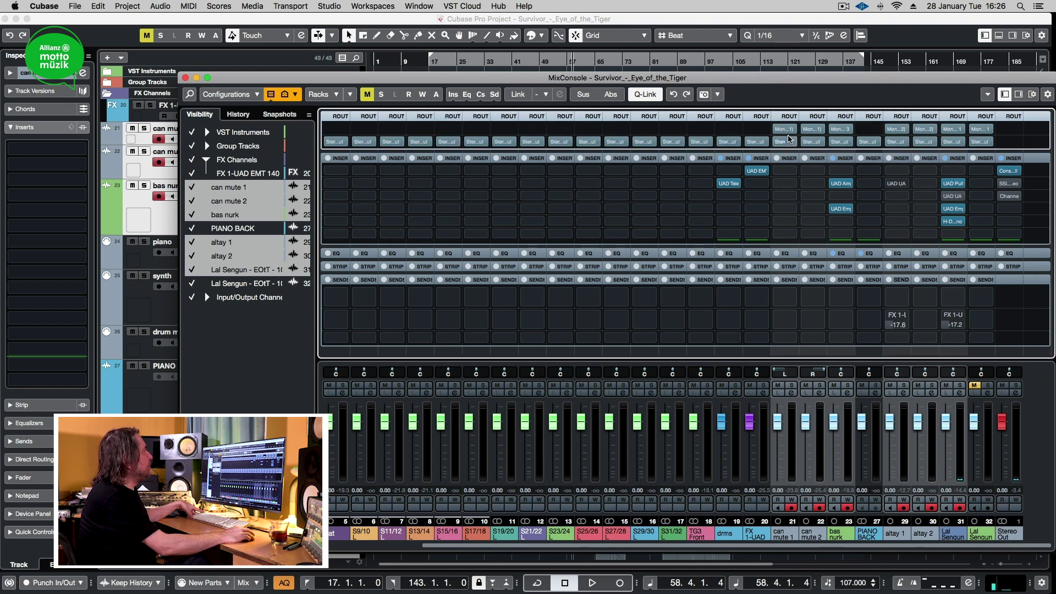
pyautogui.press('F4')
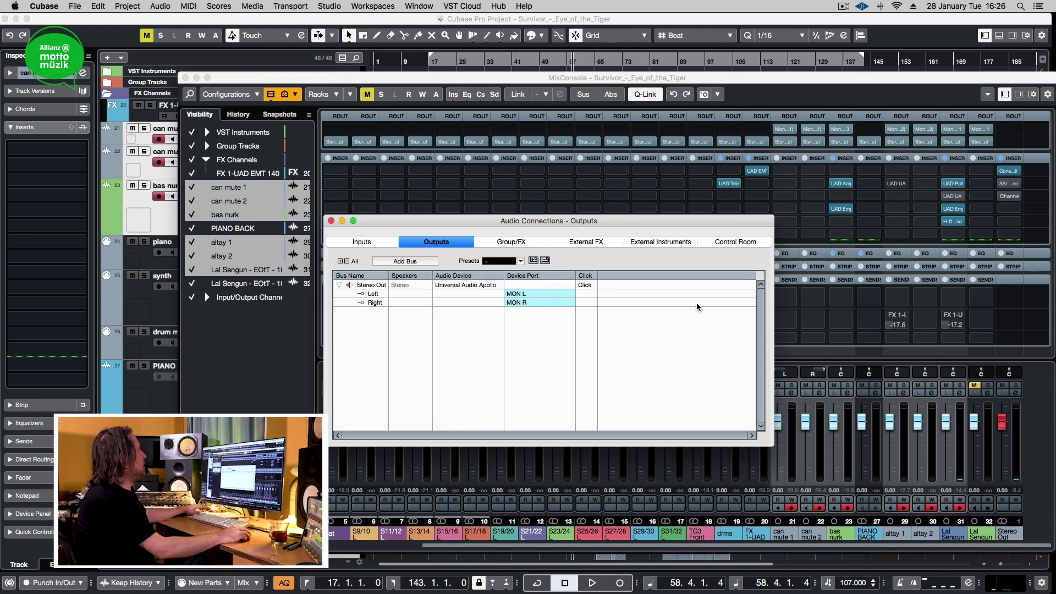
# Step: Add a mono output bus named Mono Out on LINE 1, then close Audio Connections
pyautogui.click(417, 261)
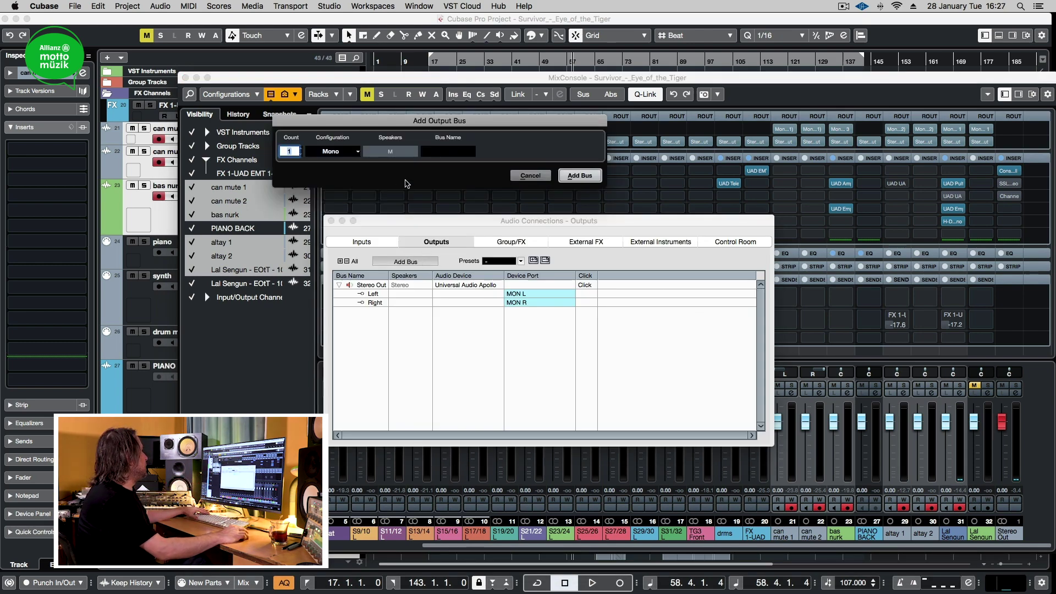
pyautogui.click(595, 180)
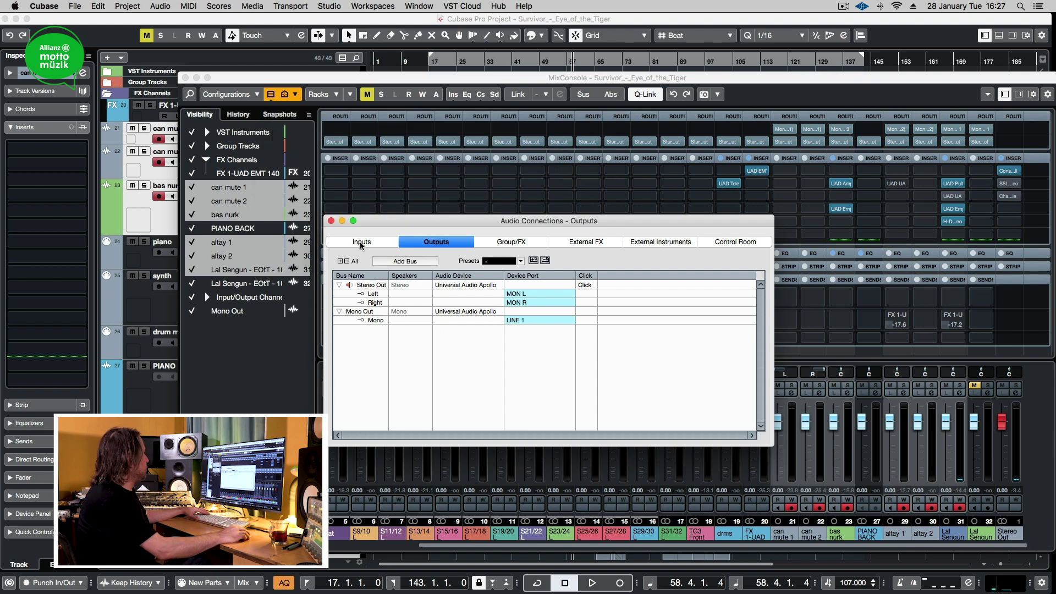
pyautogui.click(331, 220)
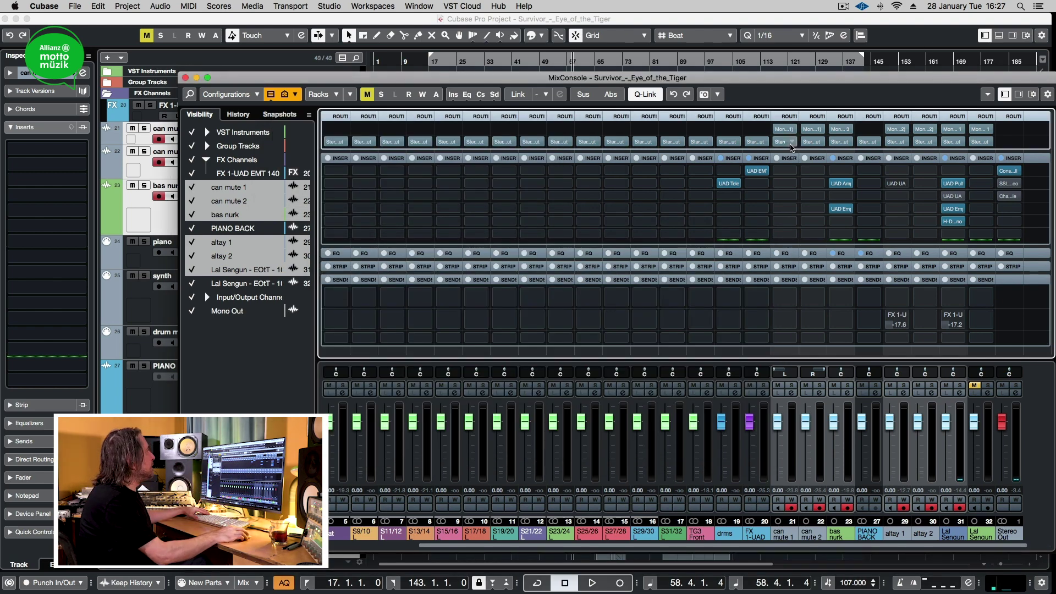
# Step: Route the selected channels to Mono Out, lower bas nurk to -1.21 dB, and open Export Audio Mixdown
pyautogui.click(786, 142)
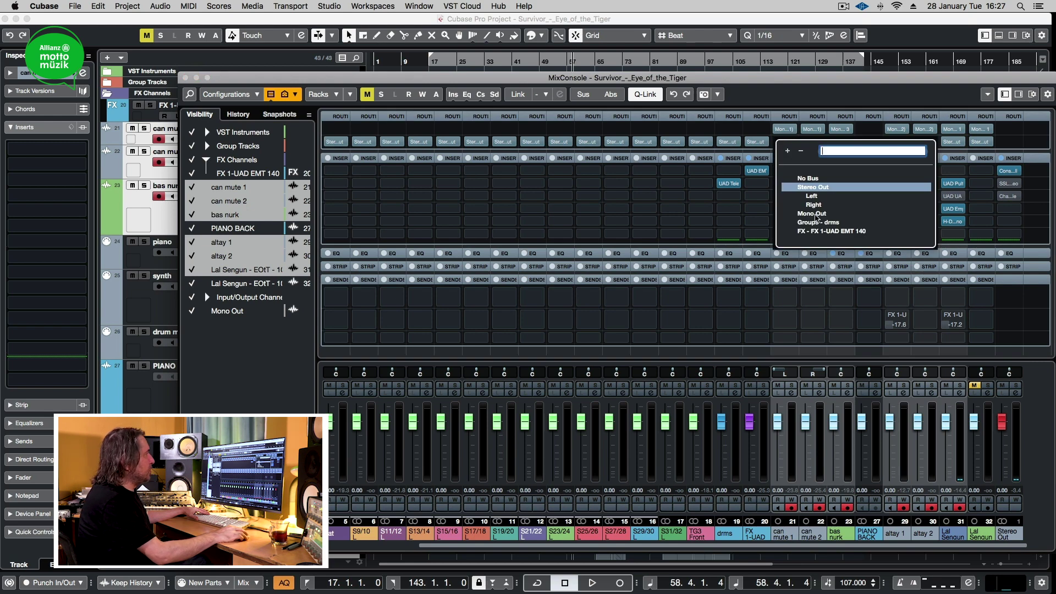
pyautogui.click(817, 216)
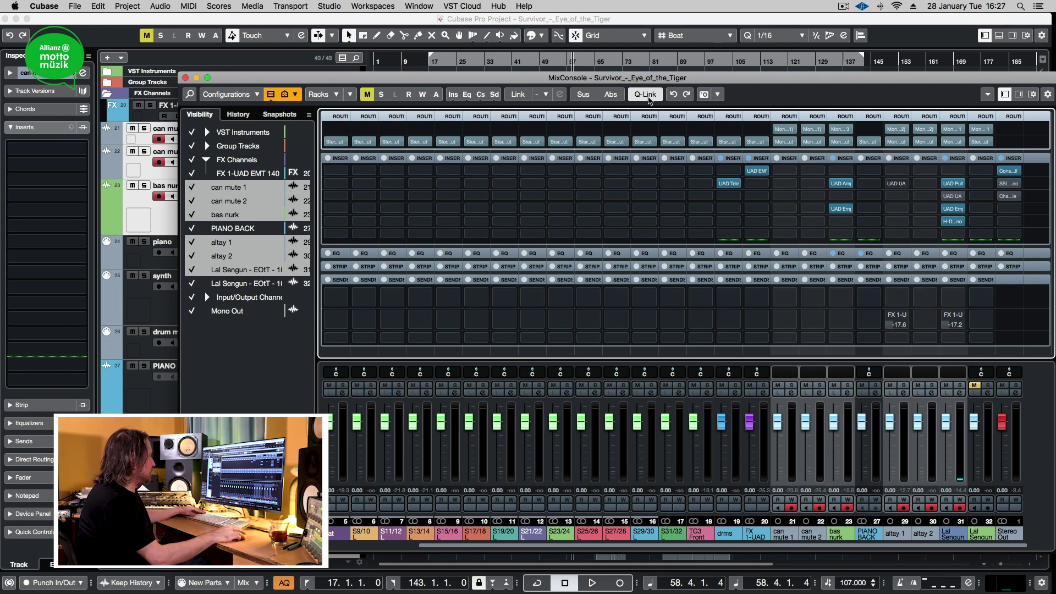
pyautogui.moveTo(832, 425); pyautogui.dragTo(833, 435)
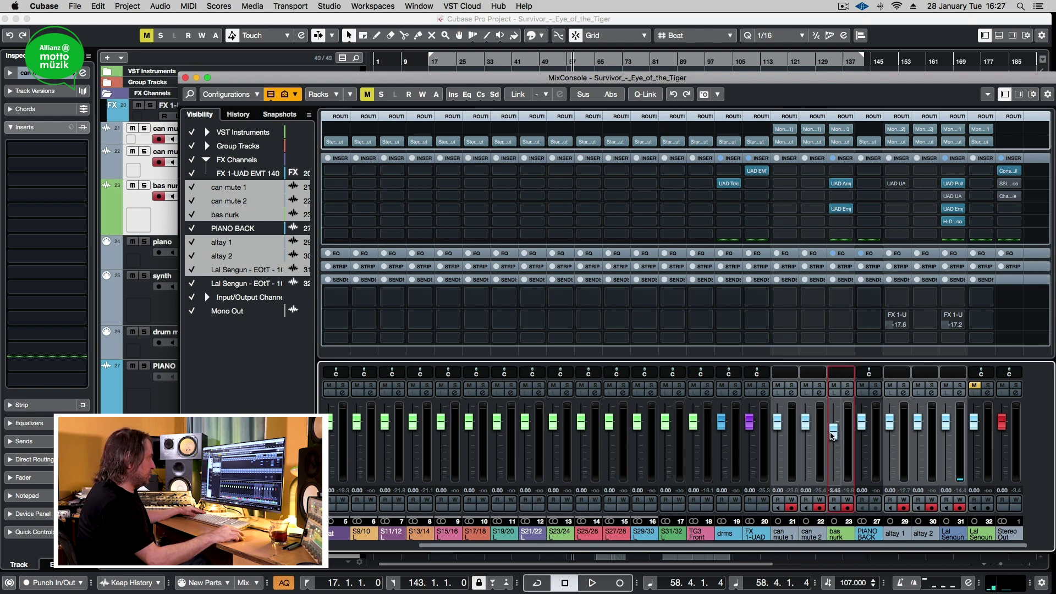
pyautogui.press('super+shift+e')
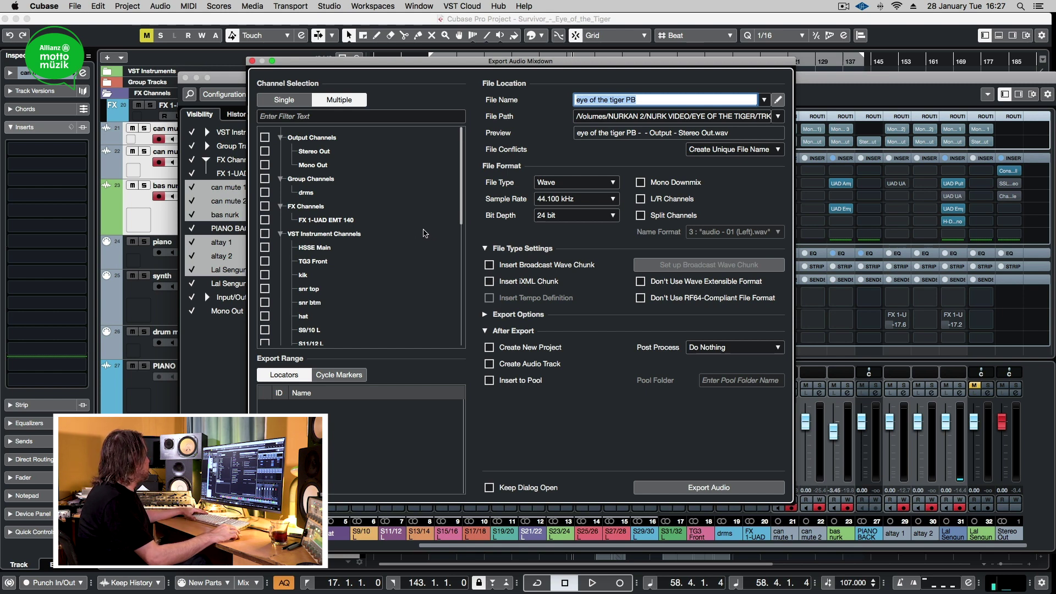
# Step: Tick VST Instrument and Audio Channels except EOIT 107bpm (raw), then open the export location browser
pyautogui.click(264, 234)
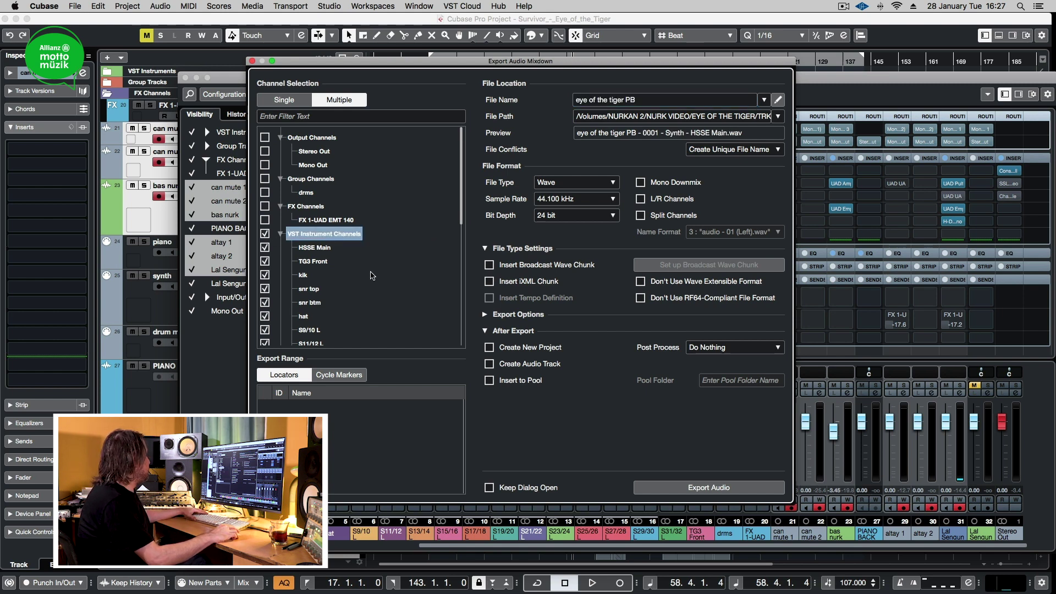
pyautogui.scroll(-1, 389, 240)
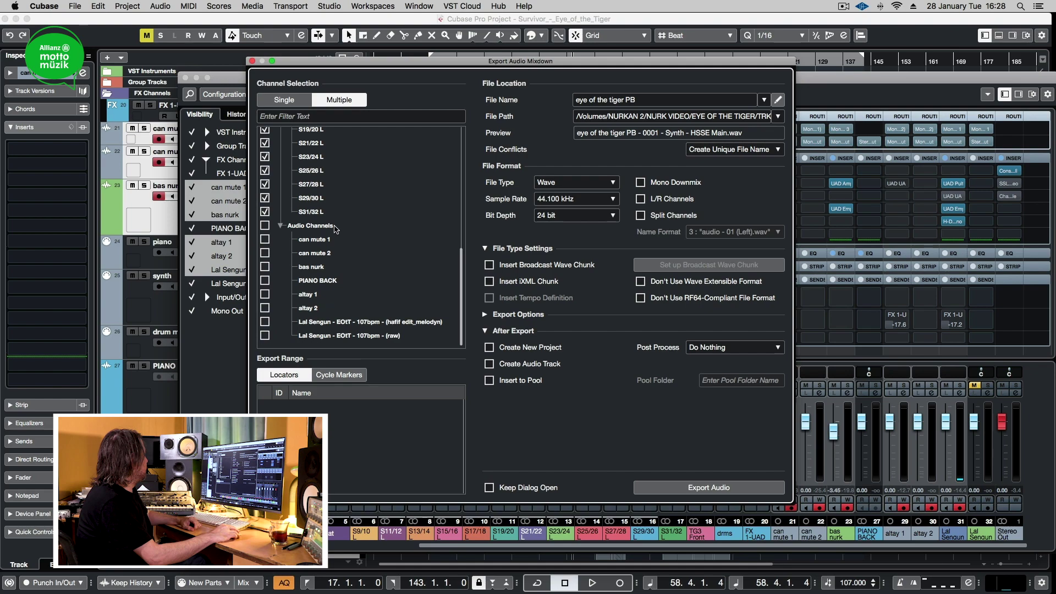
pyautogui.click(268, 229)
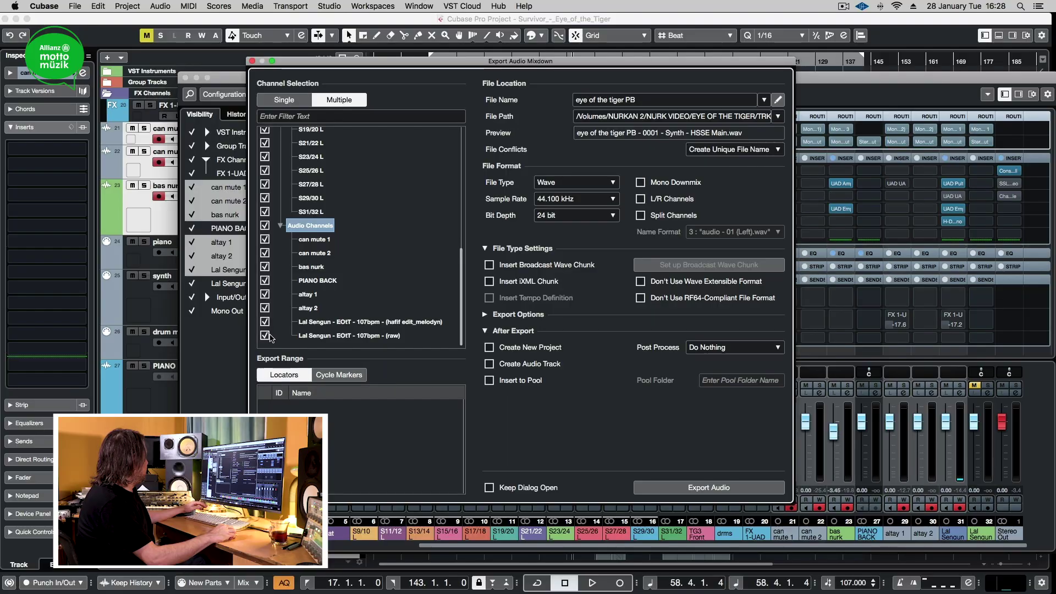
pyautogui.click(265, 335)
pyautogui.click(349, 335)
pyautogui.scroll(10, 401, 297)
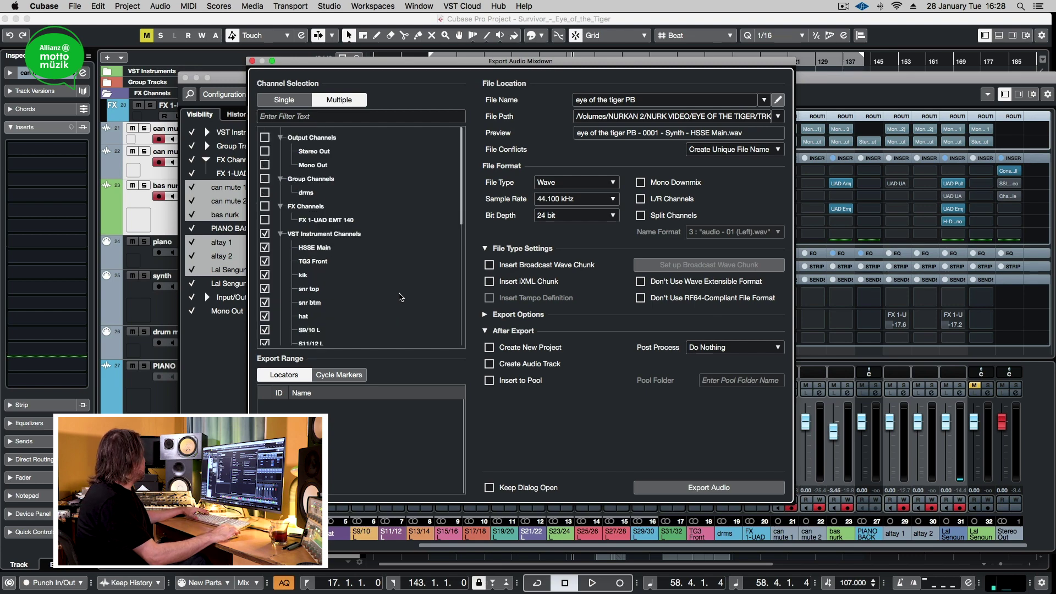
pyautogui.scroll(-10, 401, 297)
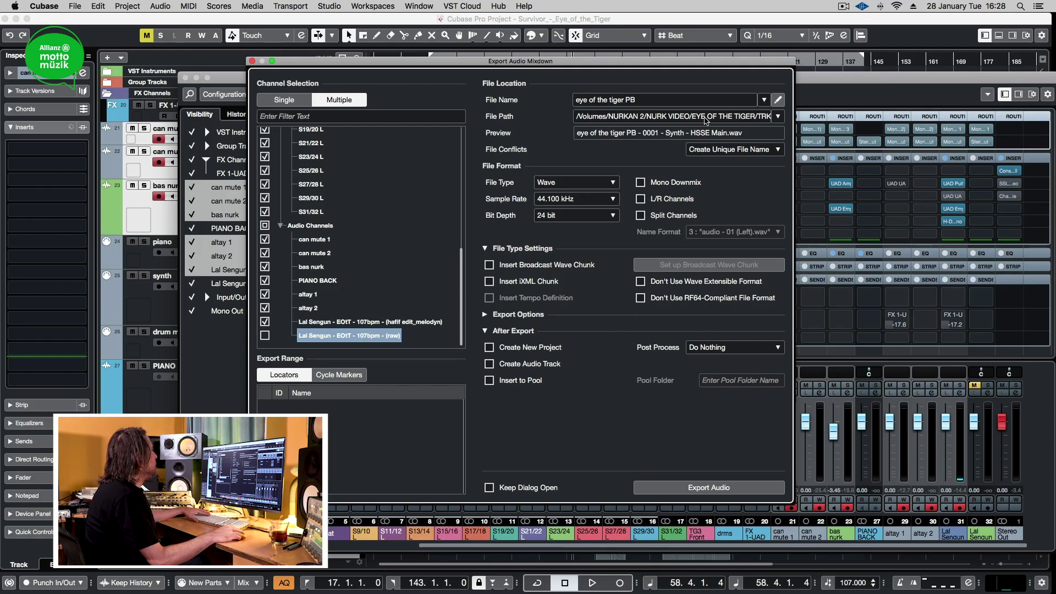
pyautogui.click(705, 118)
pyautogui.click(539, 150)
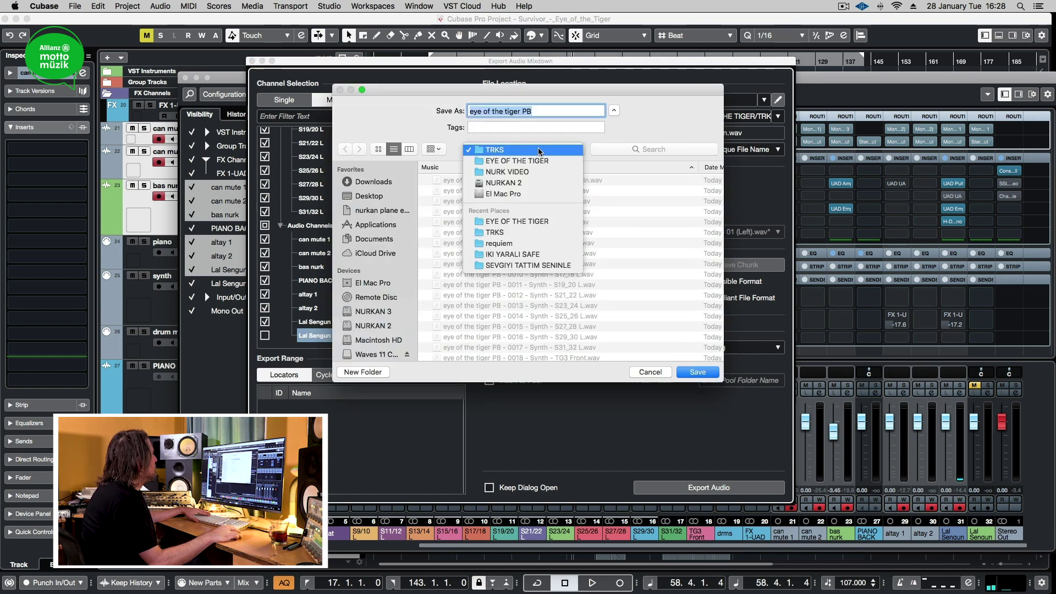
# Step: Create an 'eye of the tiger trks' folder inside EYE OF THE TIGER and set it as the export location
pyautogui.click(539, 161)
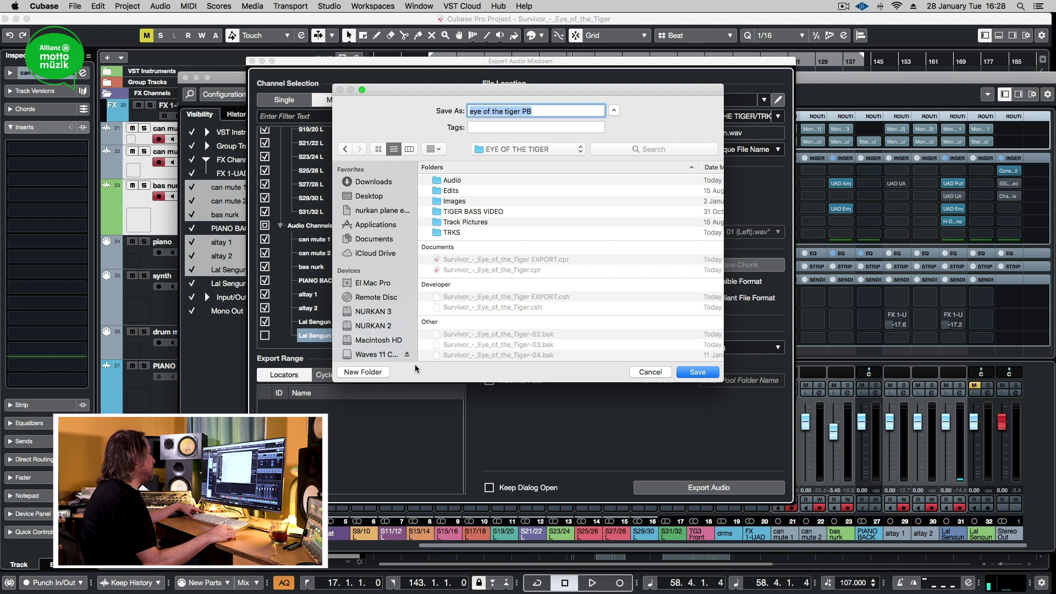
pyautogui.click(373, 374)
pyautogui.write('eye of the ti')
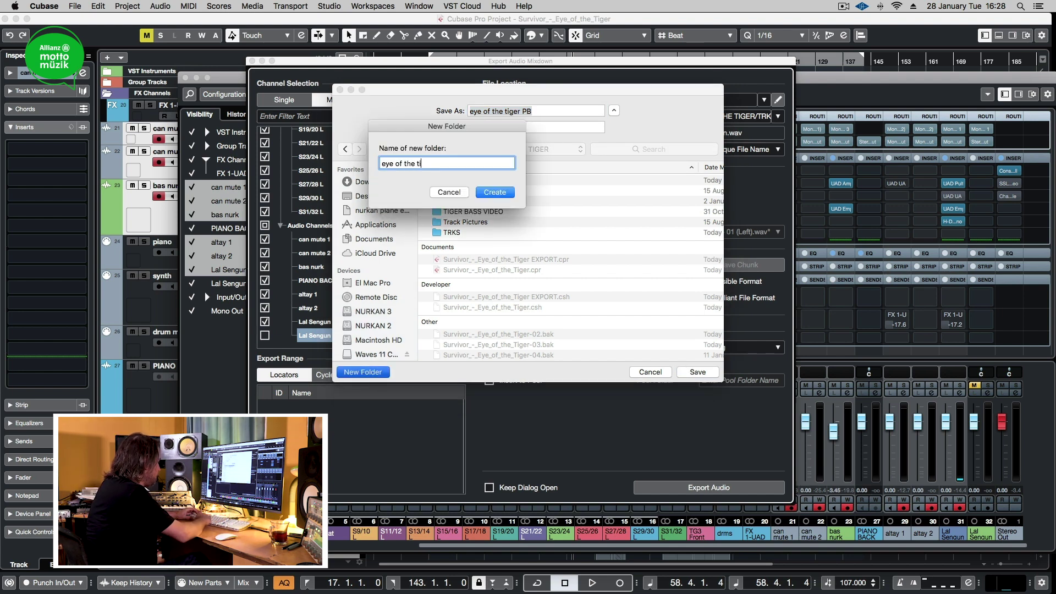
pyautogui.write('ger')
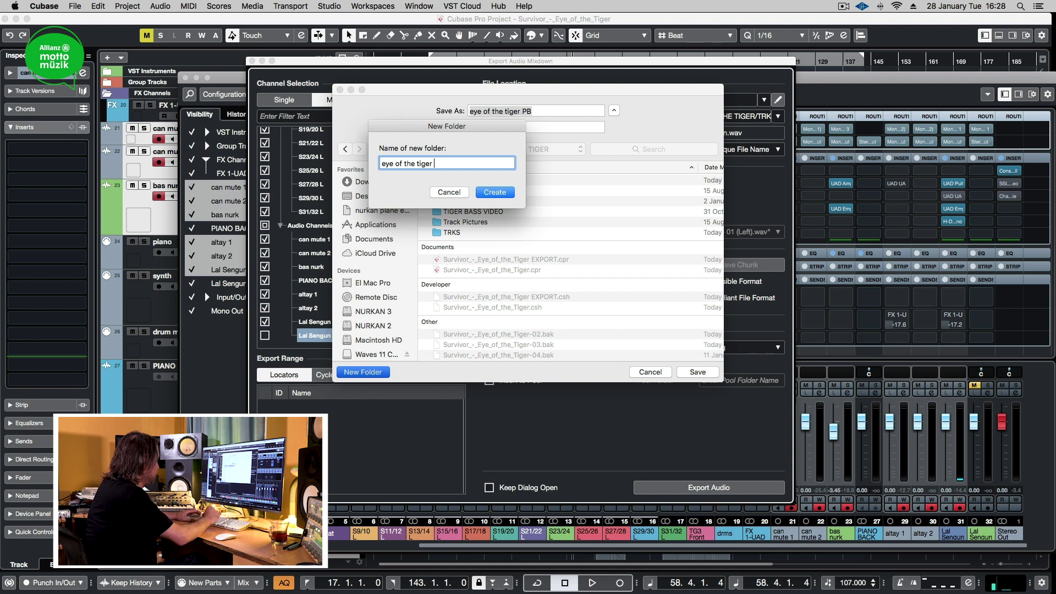
pyautogui.write(' trks')
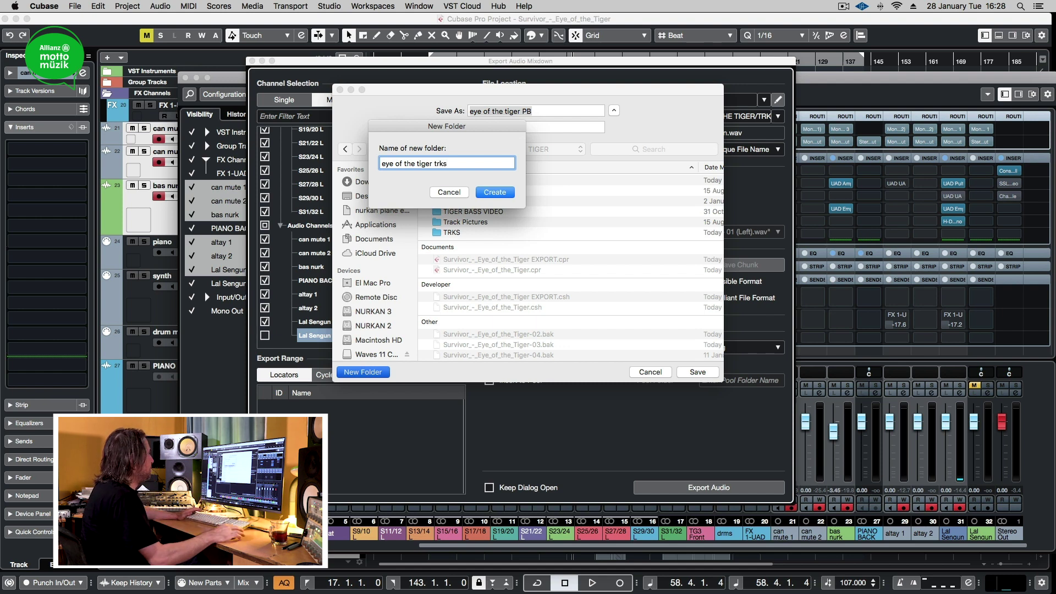
pyautogui.click(486, 193)
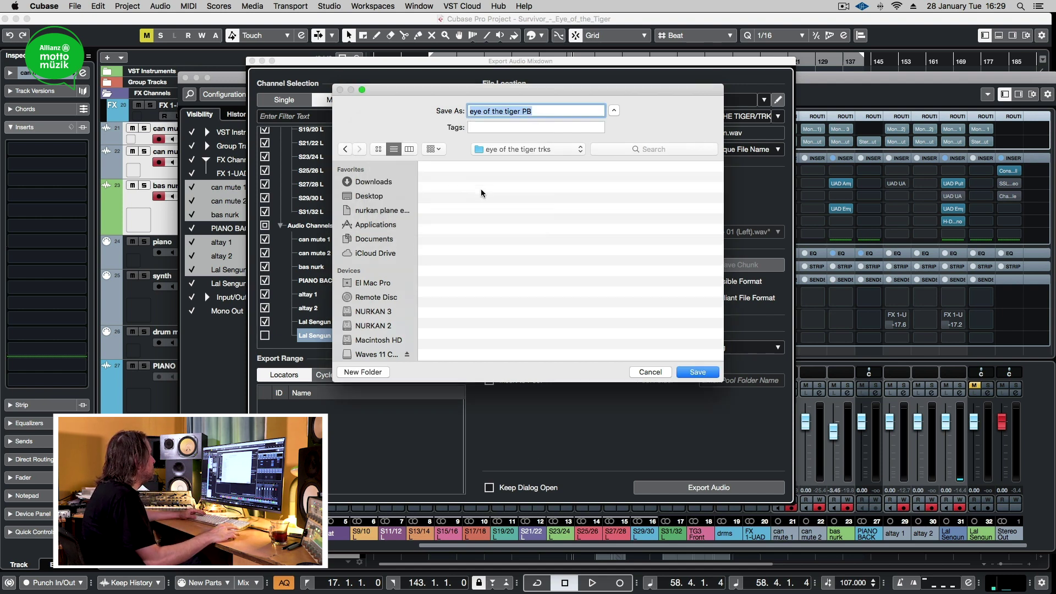
pyautogui.click(702, 375)
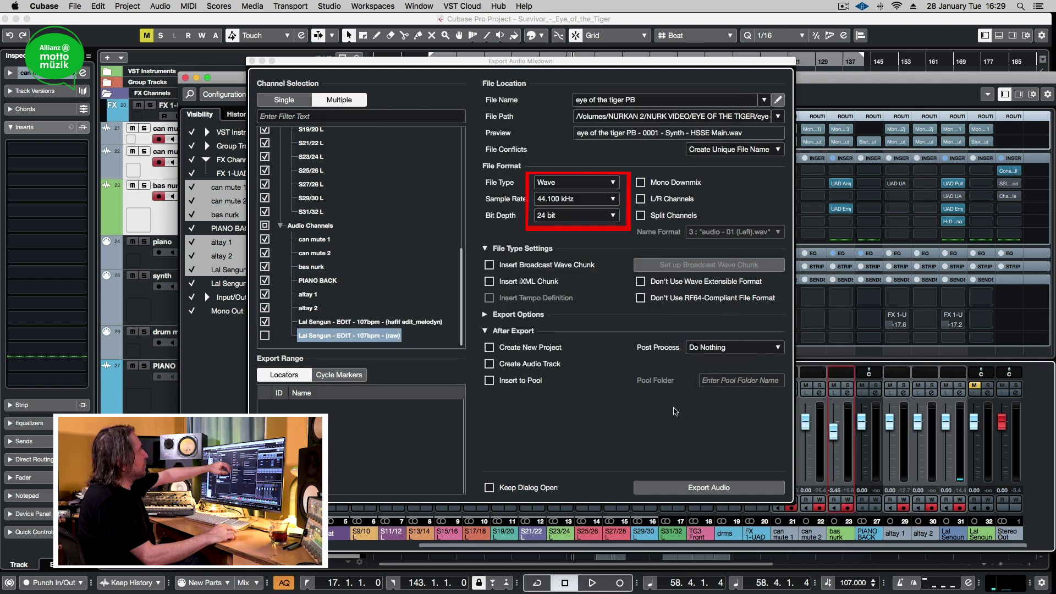